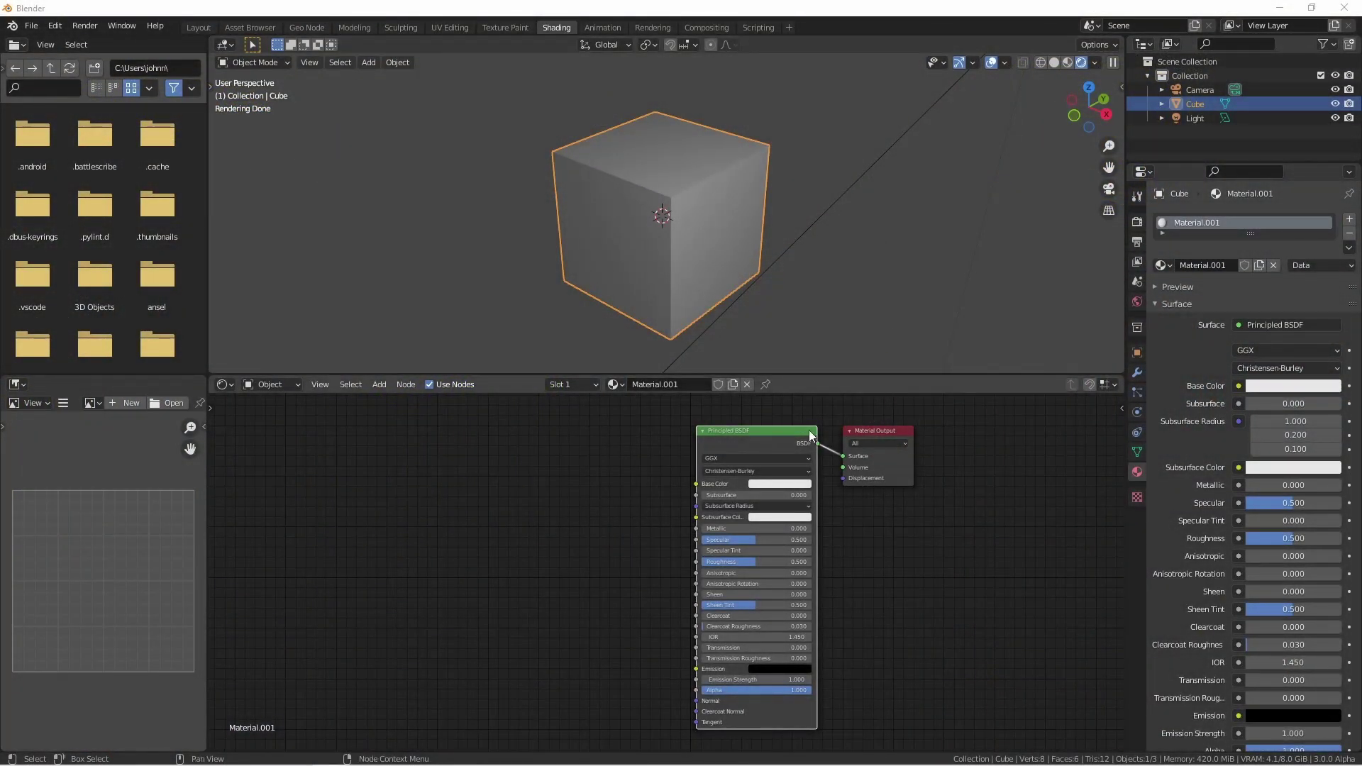
Filter the Preferences add-ons list for 'node', then close Preferences
click(769, 432)
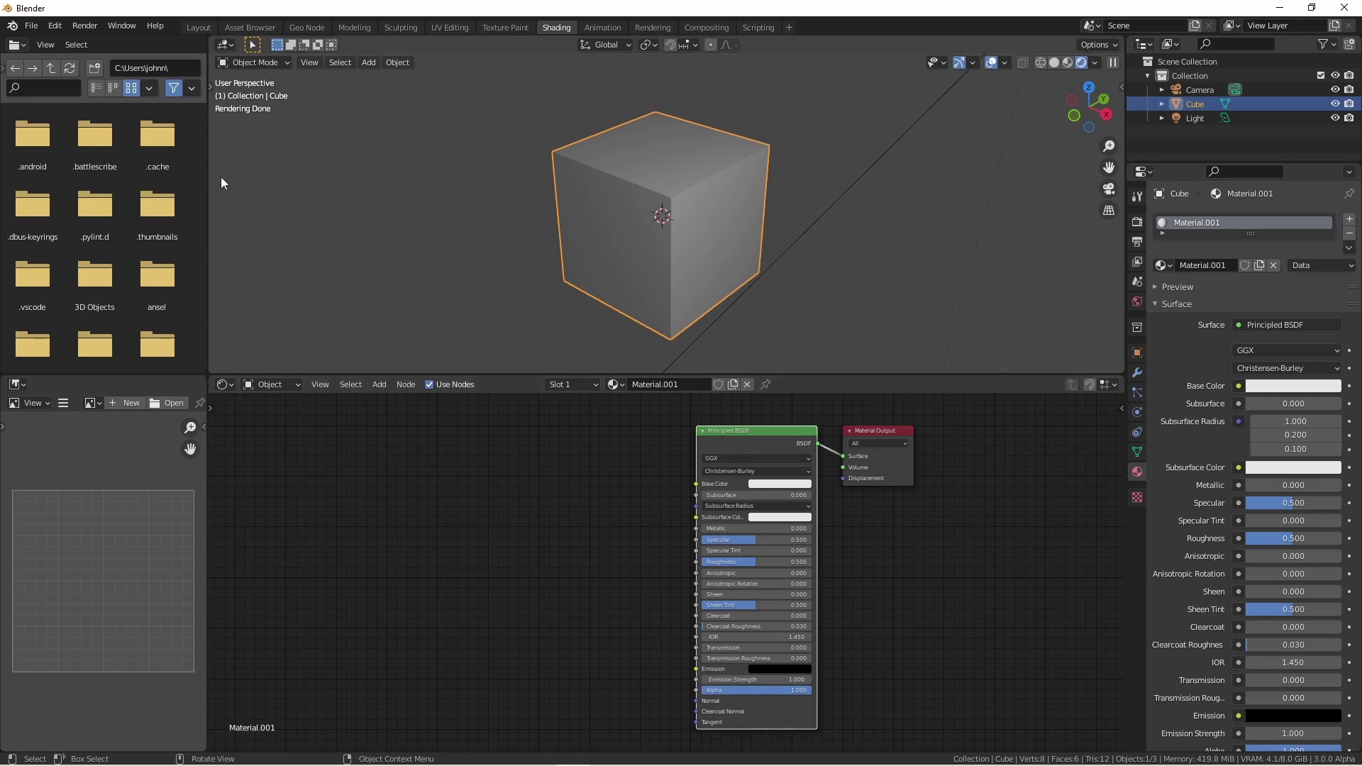
click(77, 30)
click(121, 239)
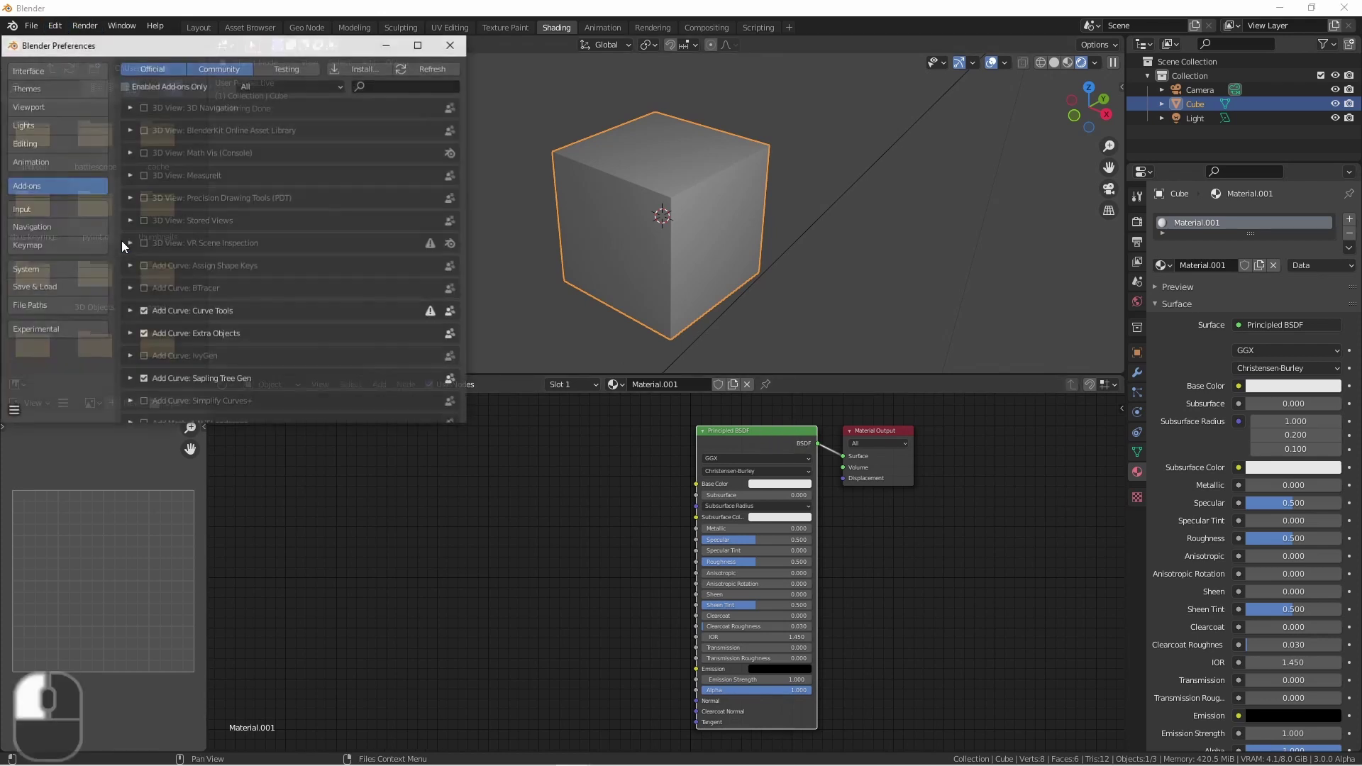
click(396, 85)
text(node)
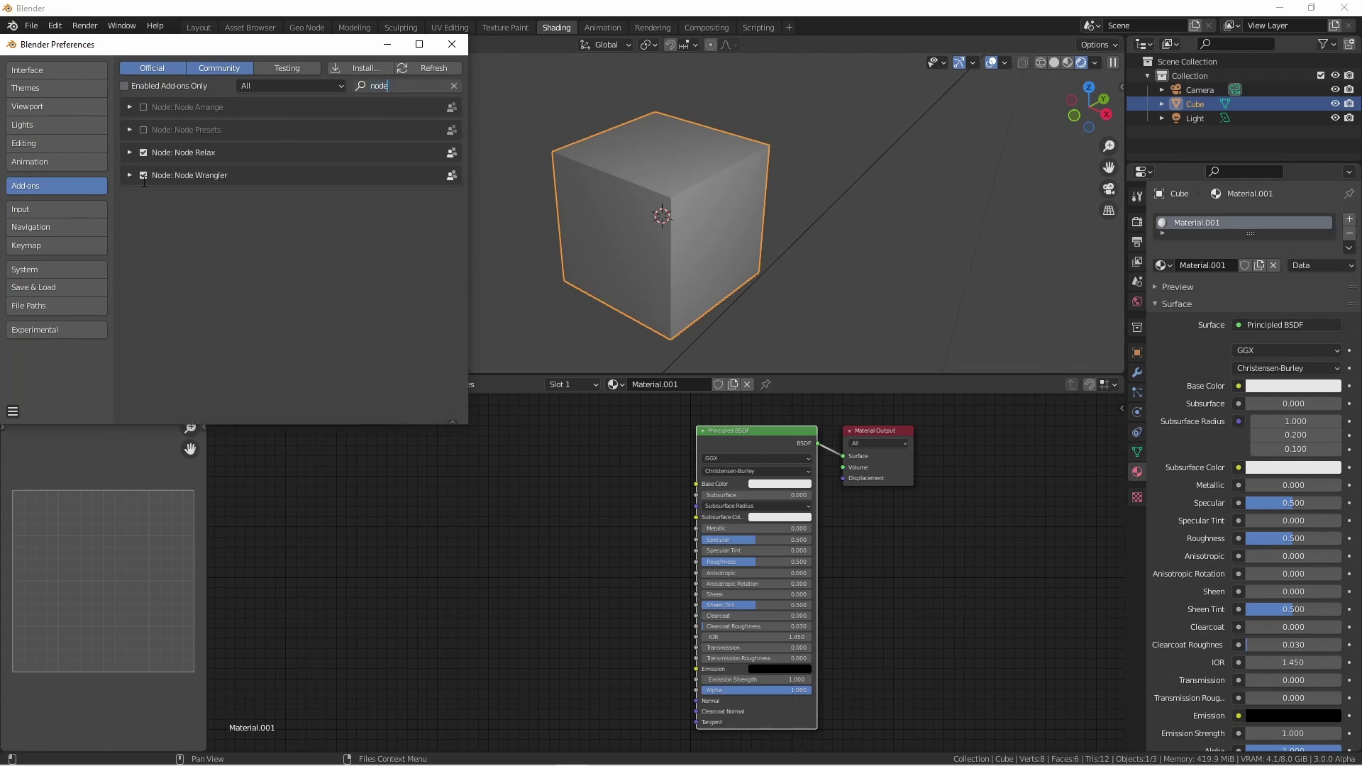
click(452, 44)
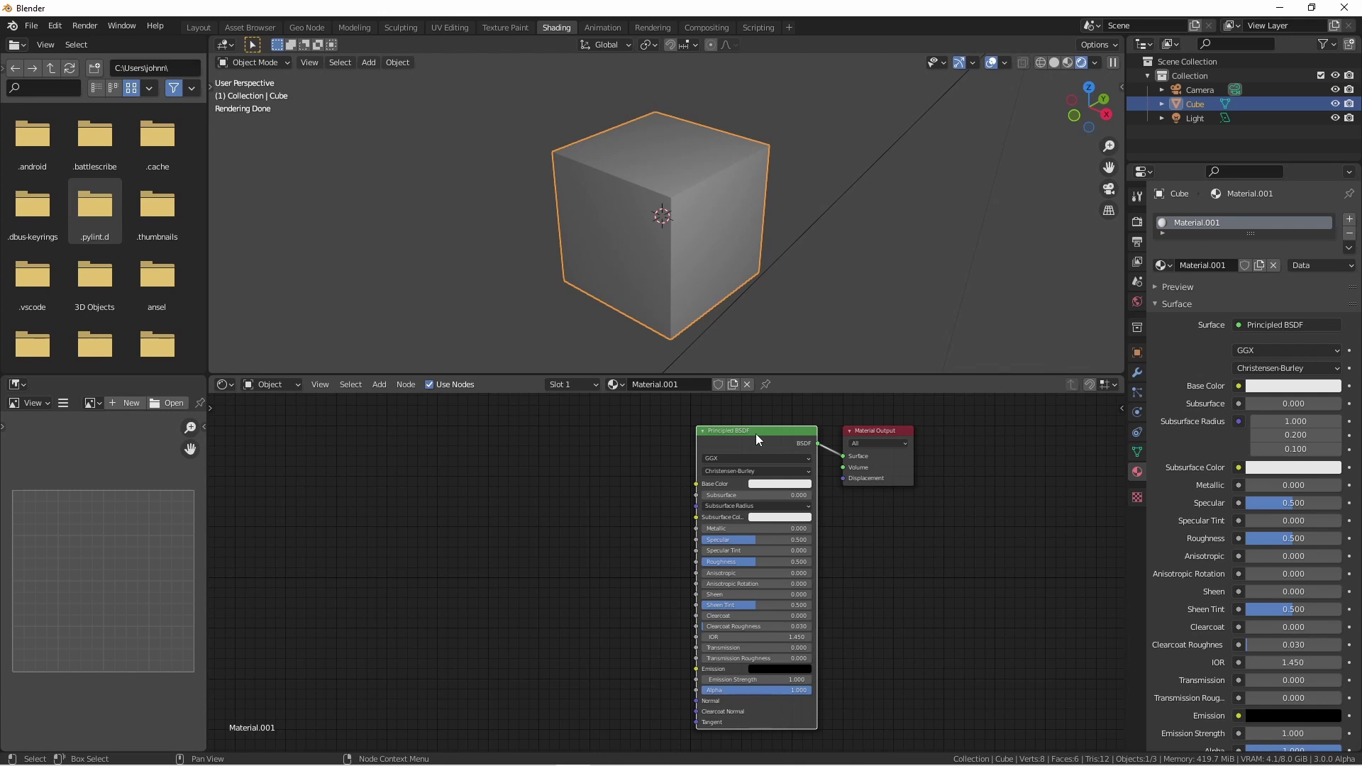
Build the concrete material on the BSDF from all five Concrete032 4K maps
key(ctrl+shift+t)
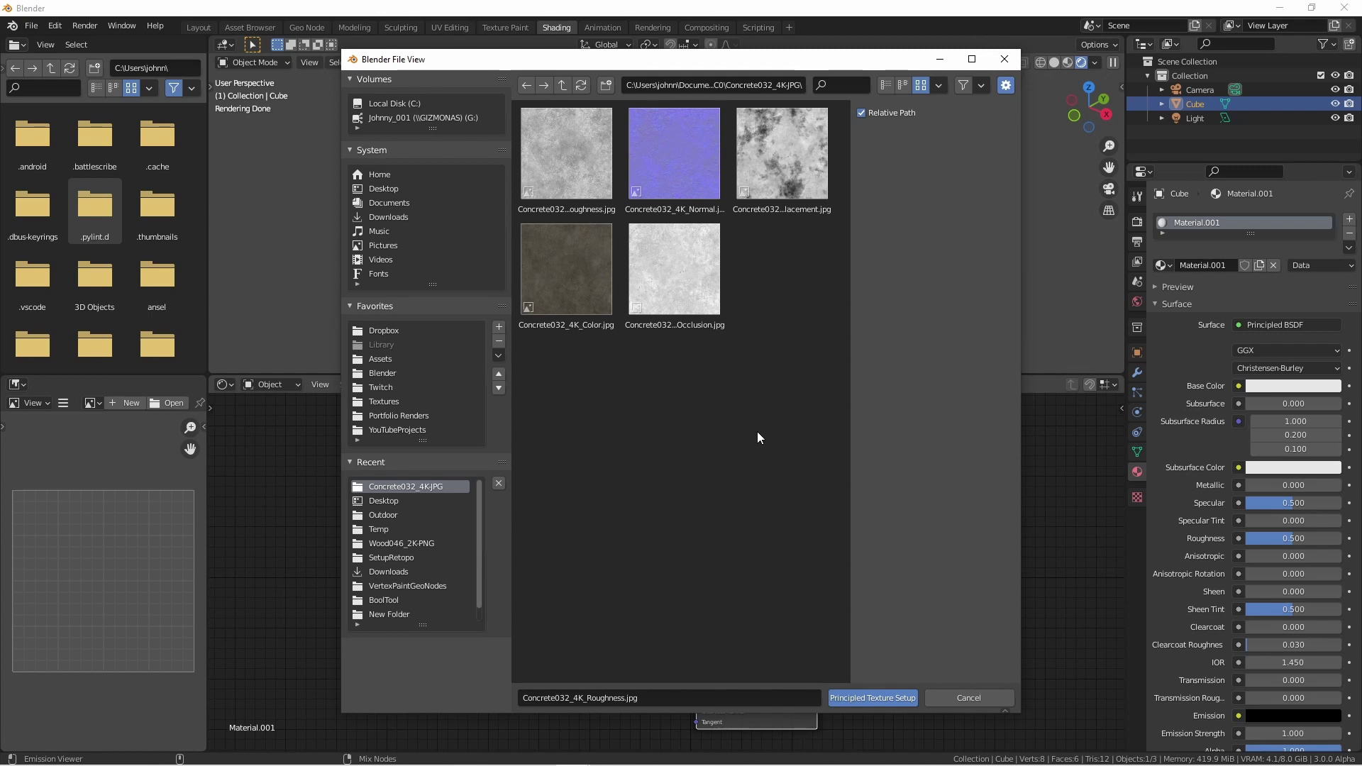
drag(815, 390, 565, 147)
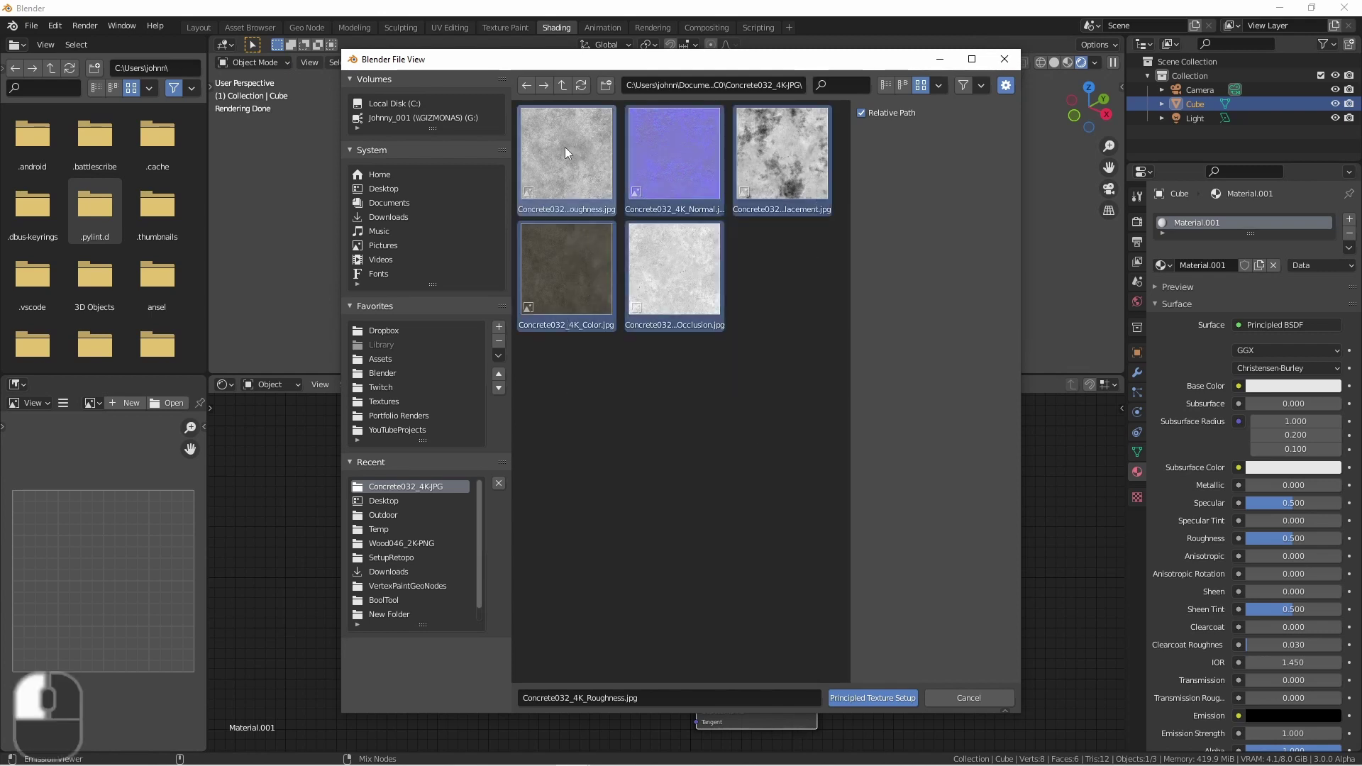
click(895, 700)
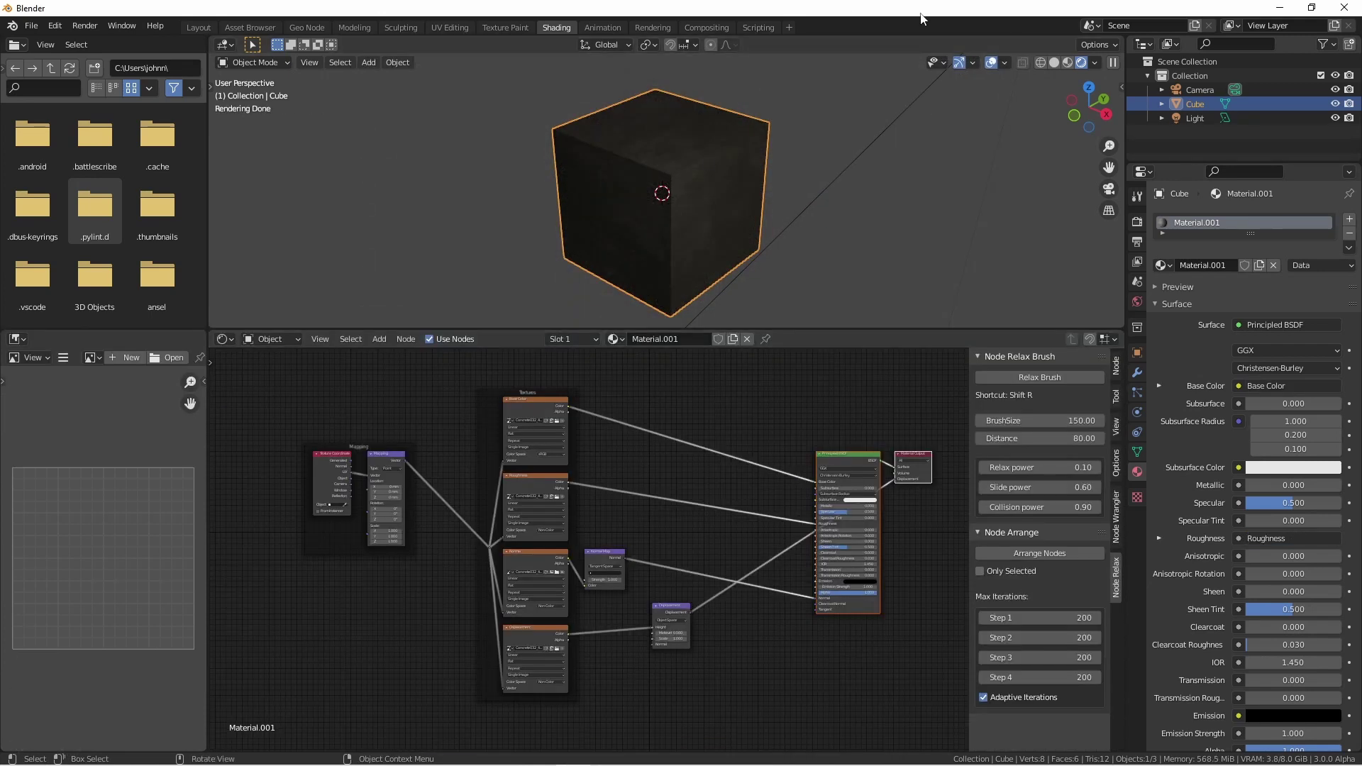
scroll(653, 174, up, 4)
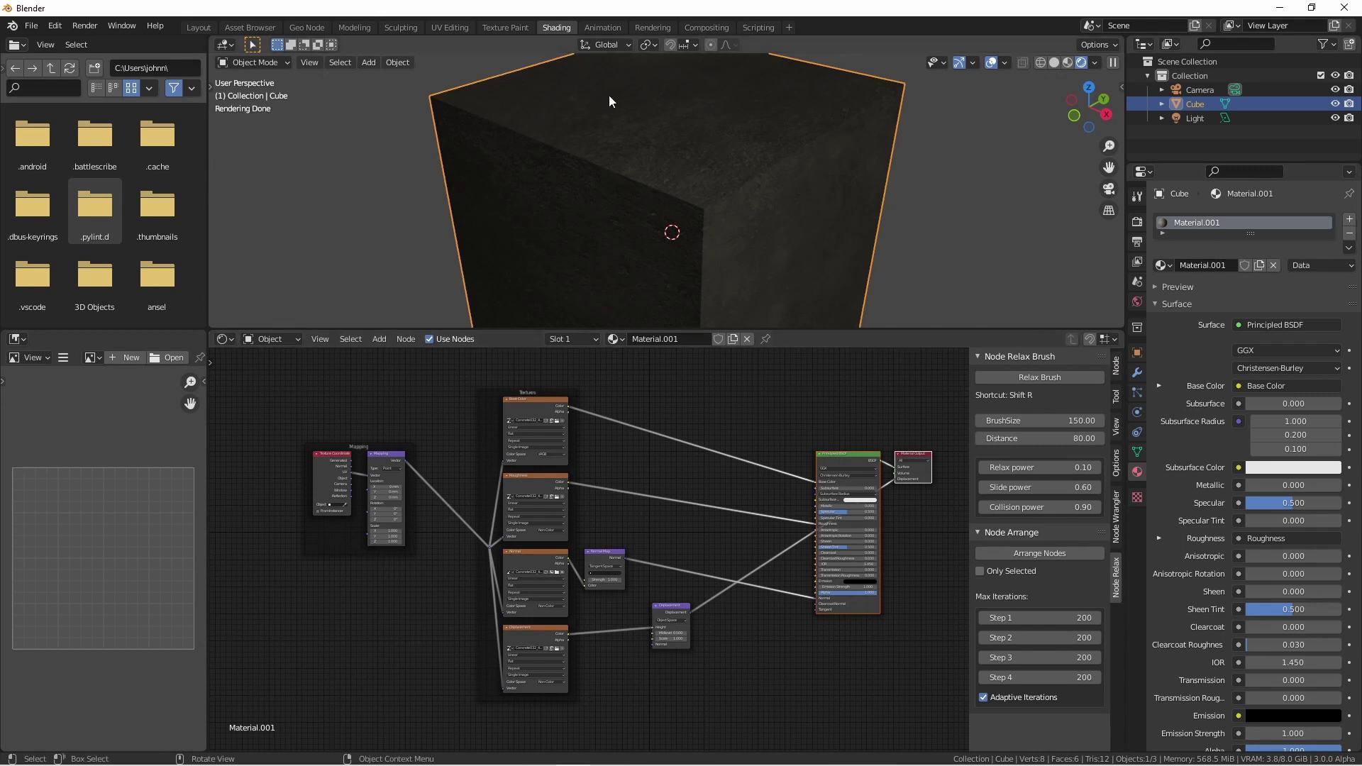
click(448, 29)
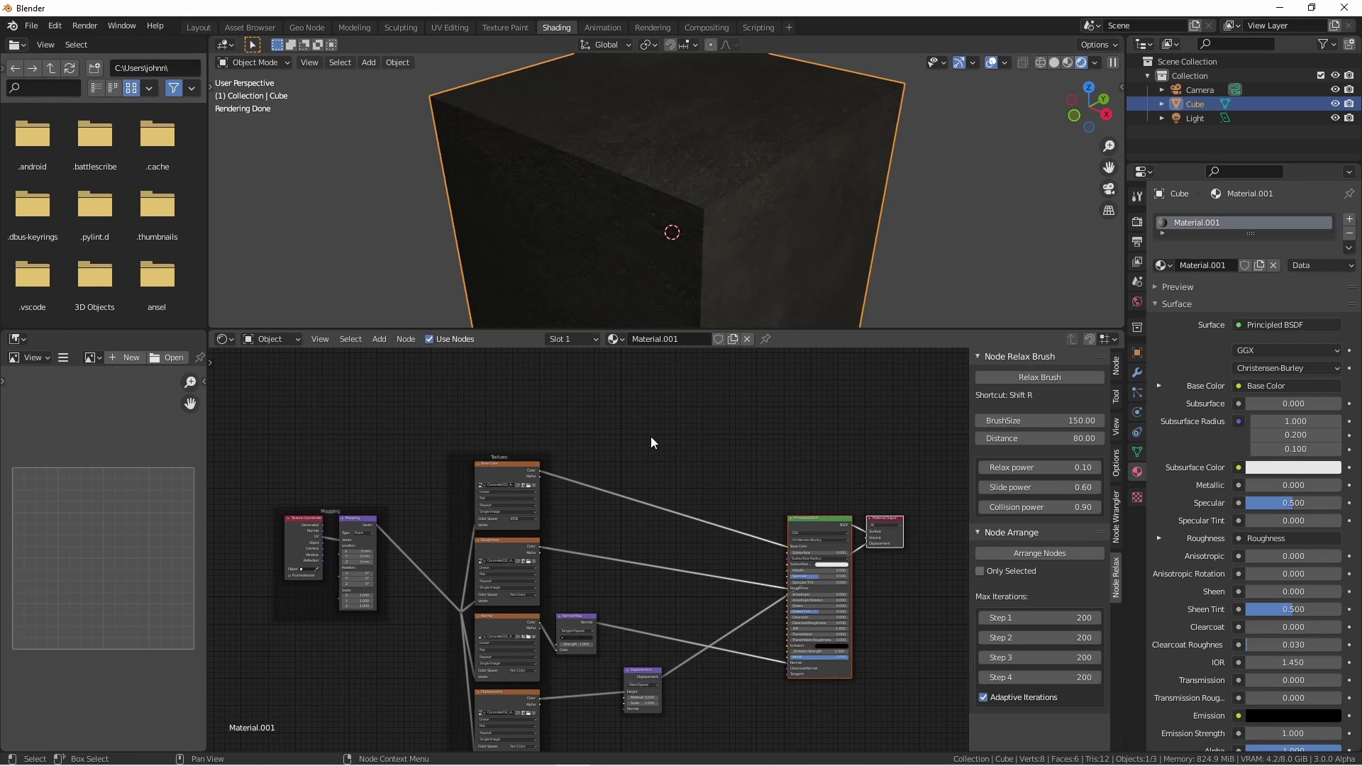
Add signs.png from the file browser as an image texture node in the material
scroll(71, 279, down, 10)
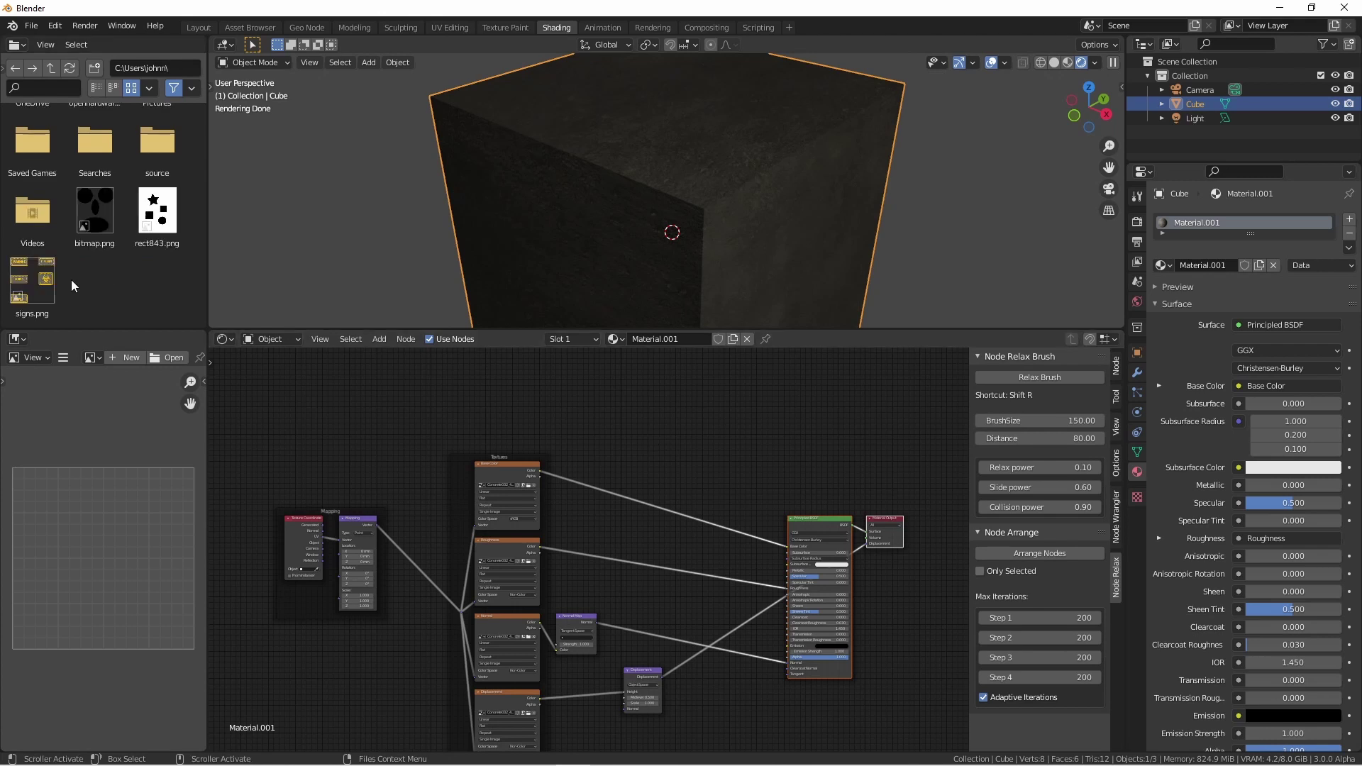
drag(25, 280, 666, 411)
shift+middle_drag(751, 432, 631, 438)
scroll(631, 438, up, 2)
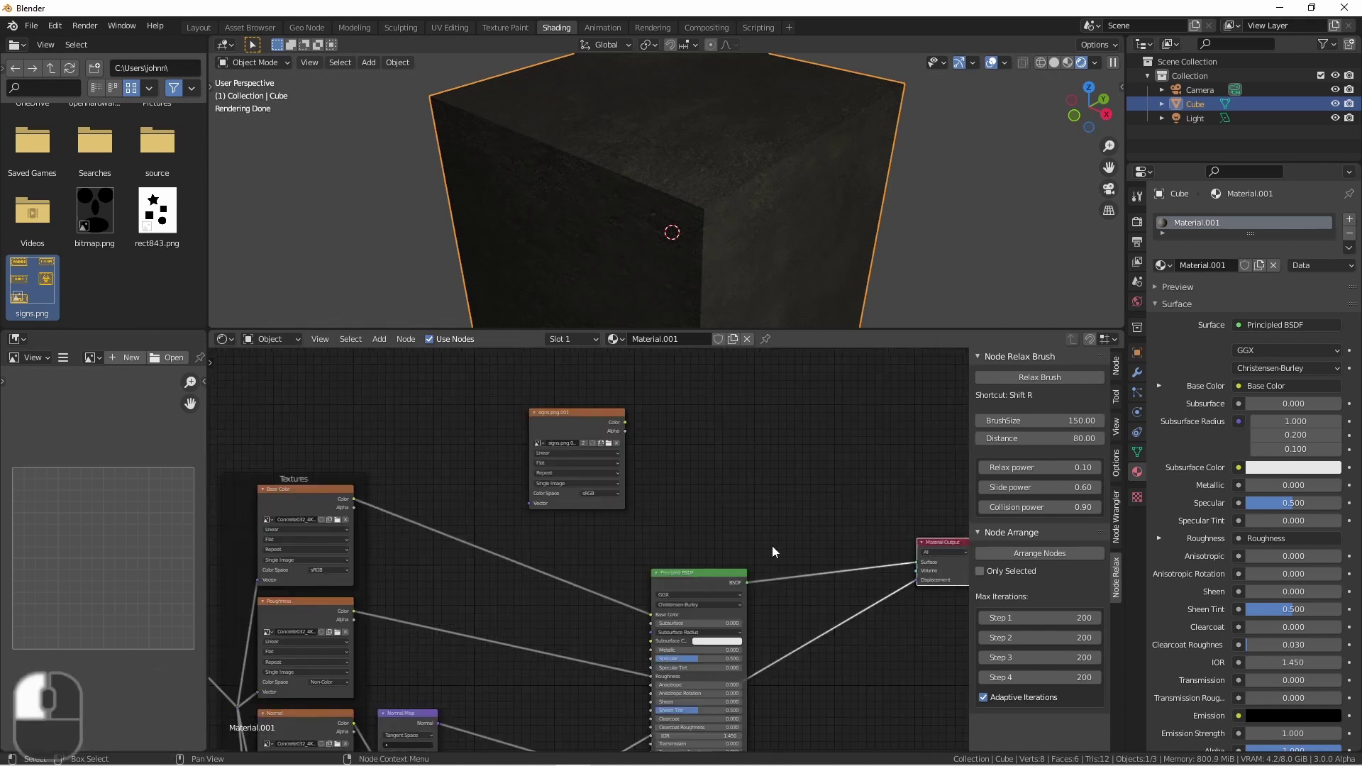
Duplicate the concrete Principled BSDF and link signs.png Color to the copy's Base Color
click(696, 579)
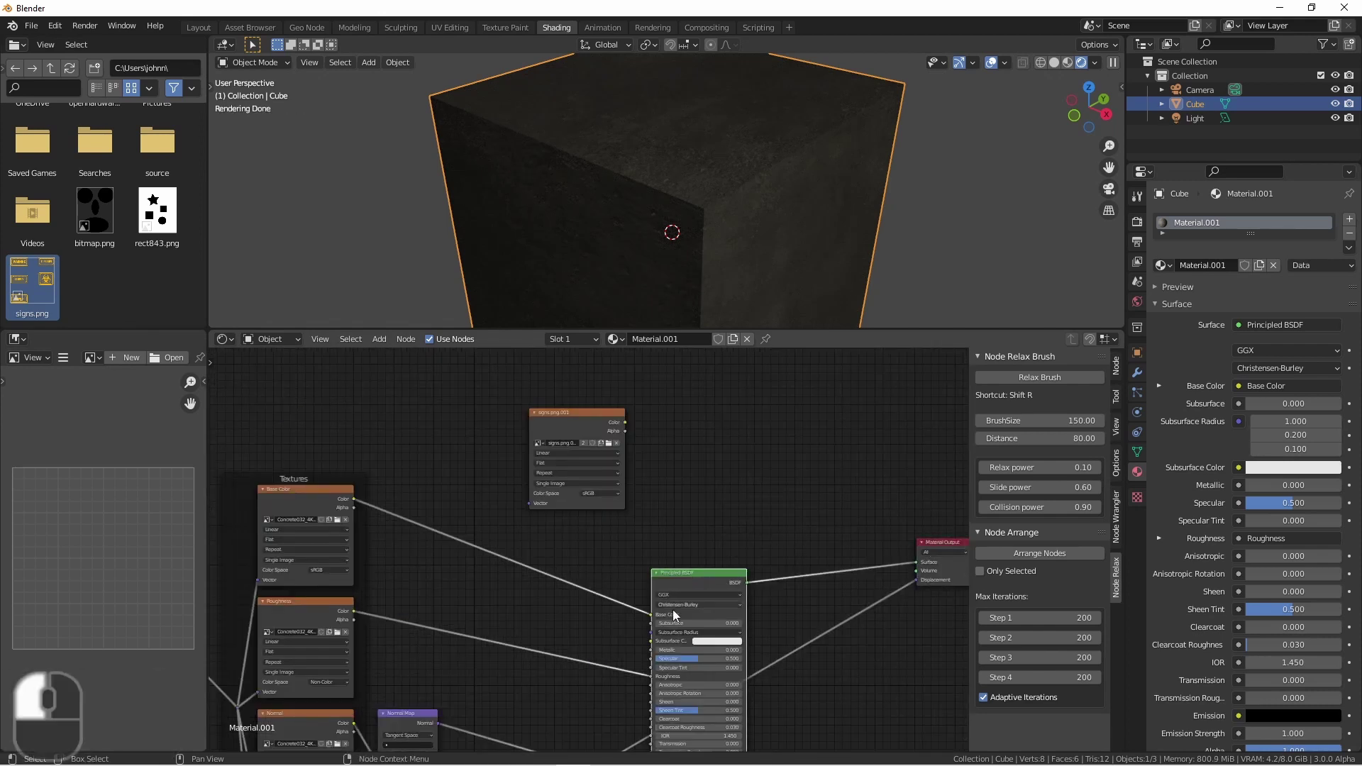
key(shift+d)
click(662, 435)
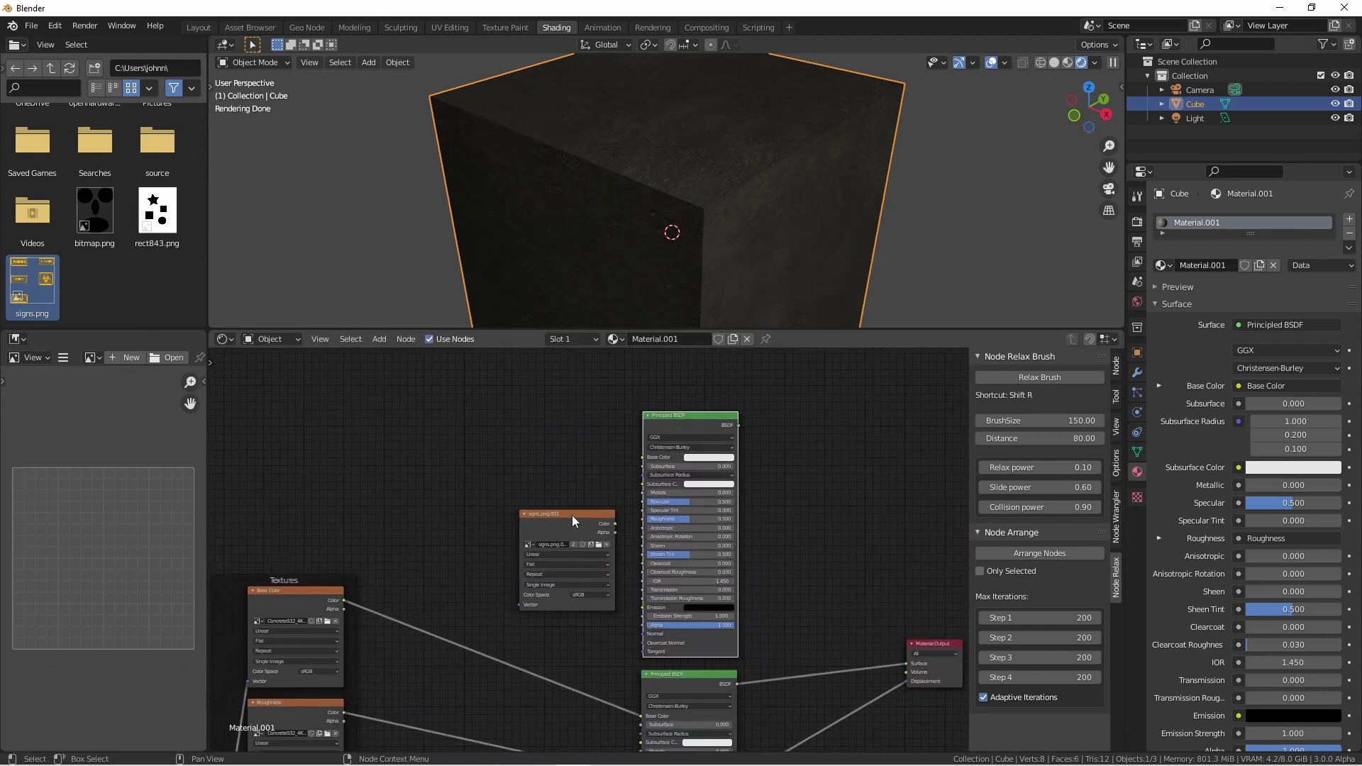
drag(572, 515, 642, 458)
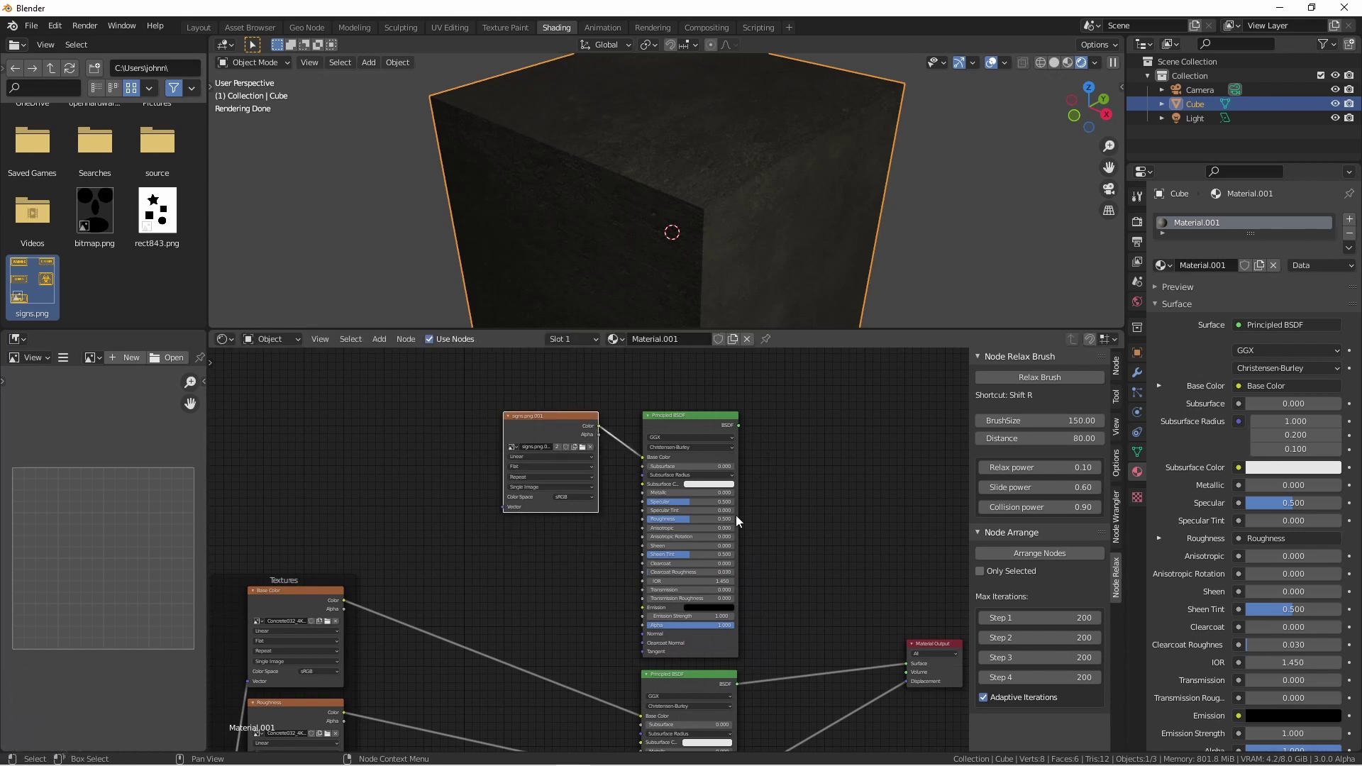
middle_drag(778, 602, 683, 550)
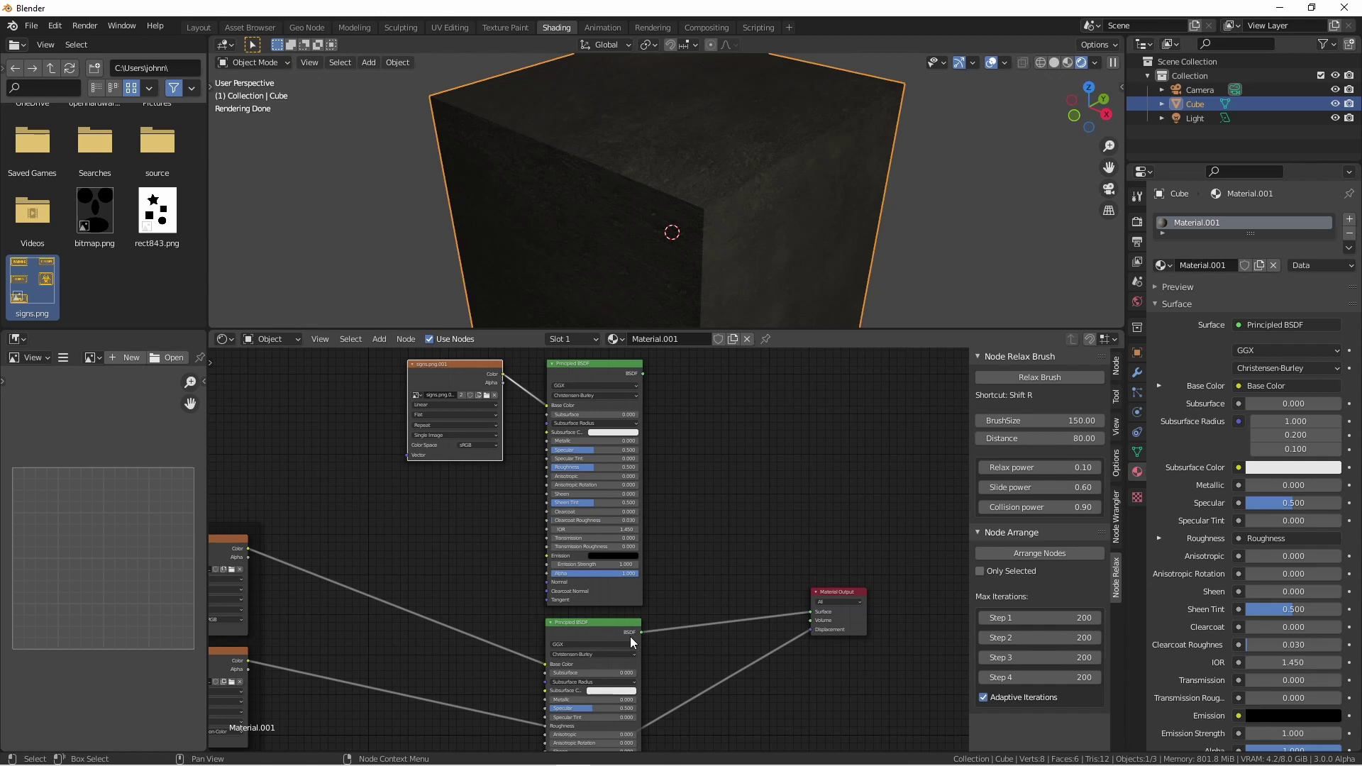
Lazy-mix both Principled BSDFs through a 0.500 Fac Mix Shader into Material Output
key(shift+a)
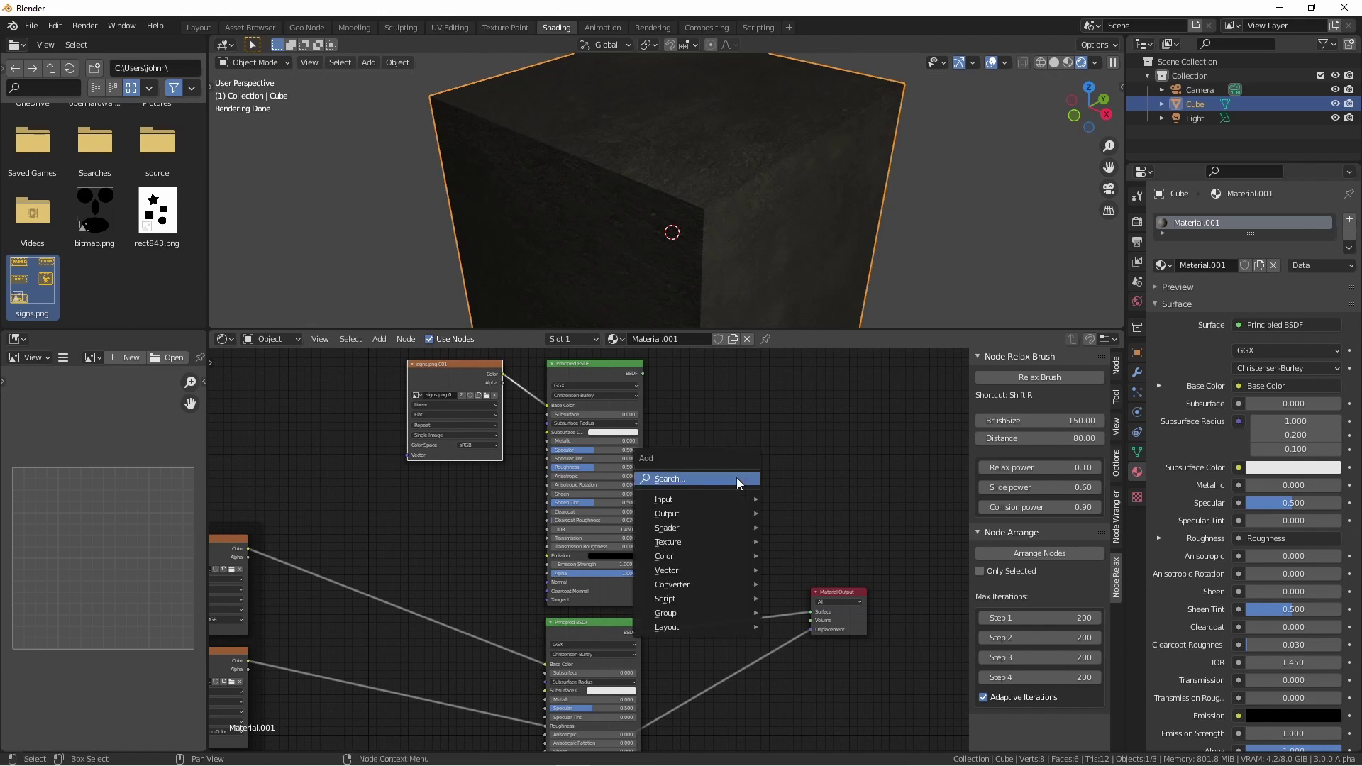
mouse_move(712, 527)
click(787, 360)
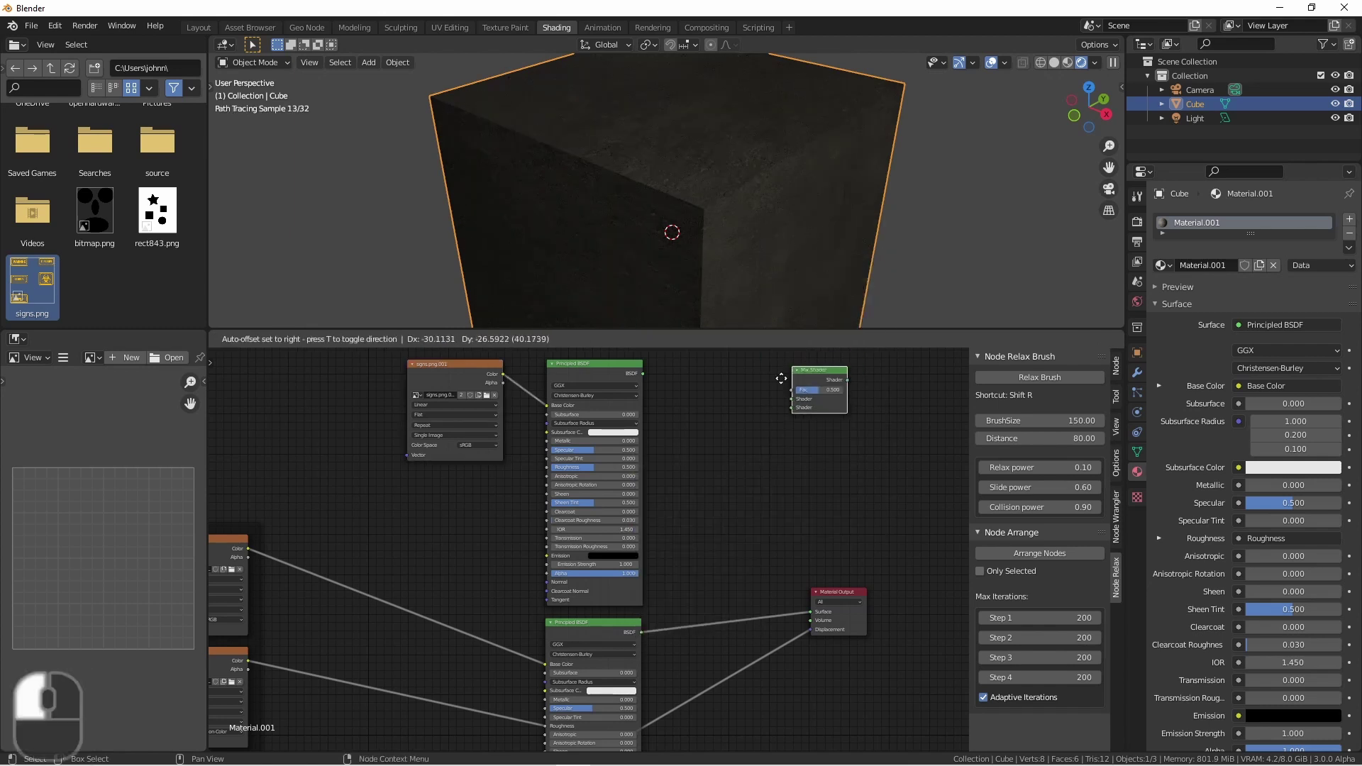
click(692, 530)
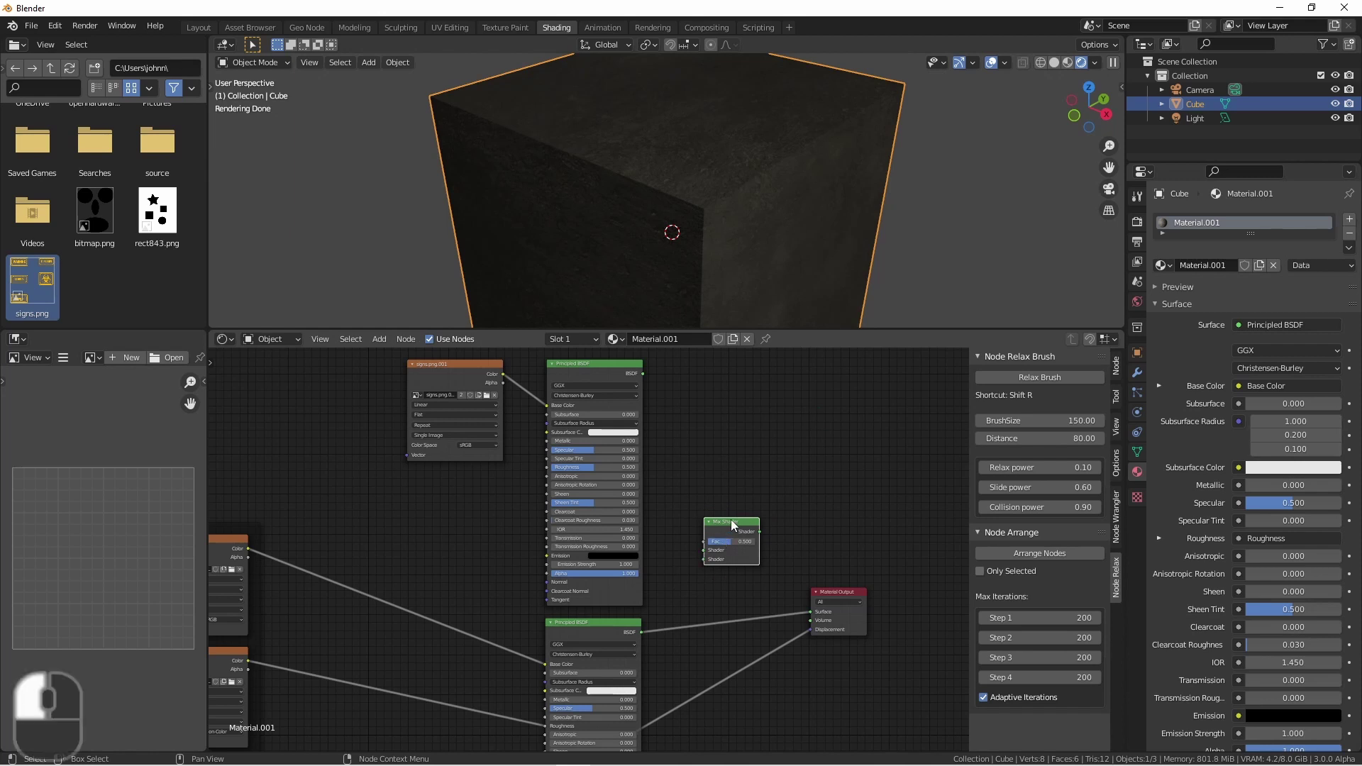
key(x)
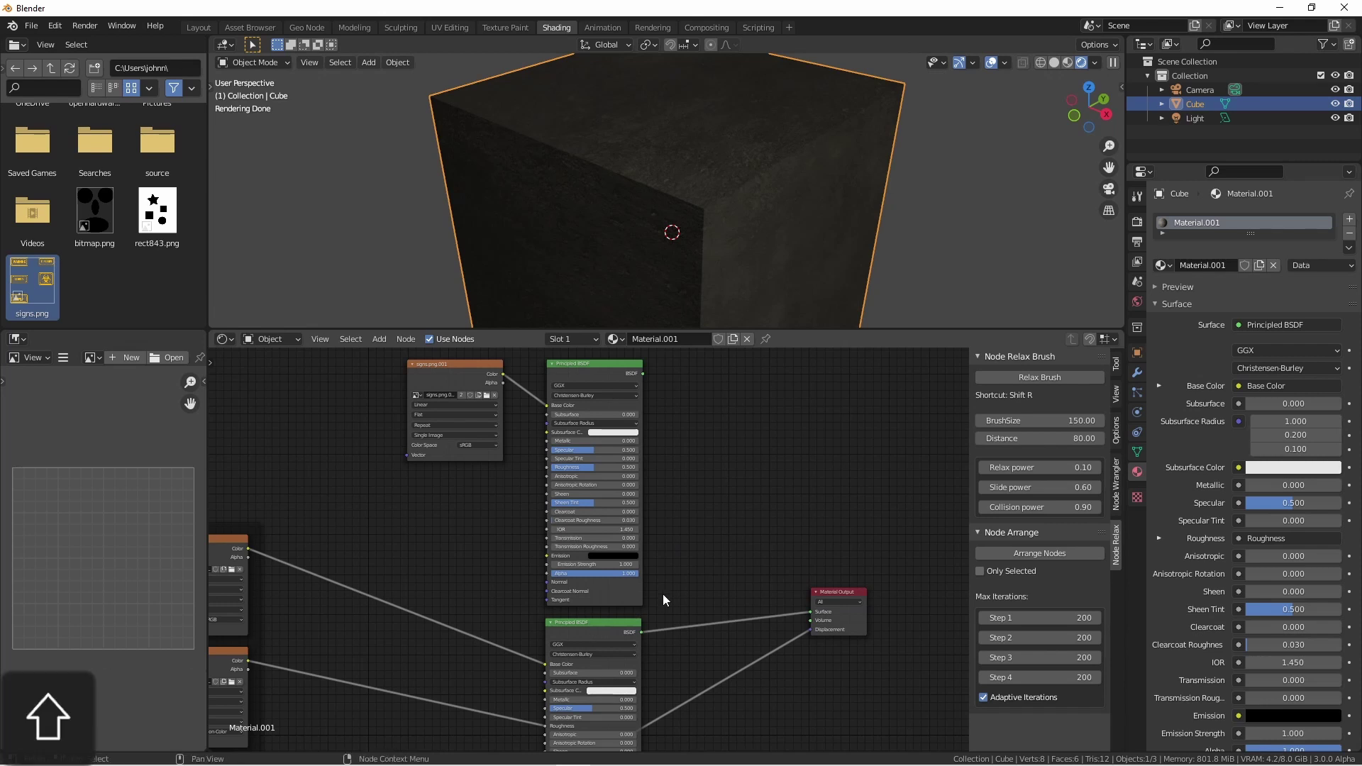
ctrl+shift+right_drag(585, 637, 586, 522)
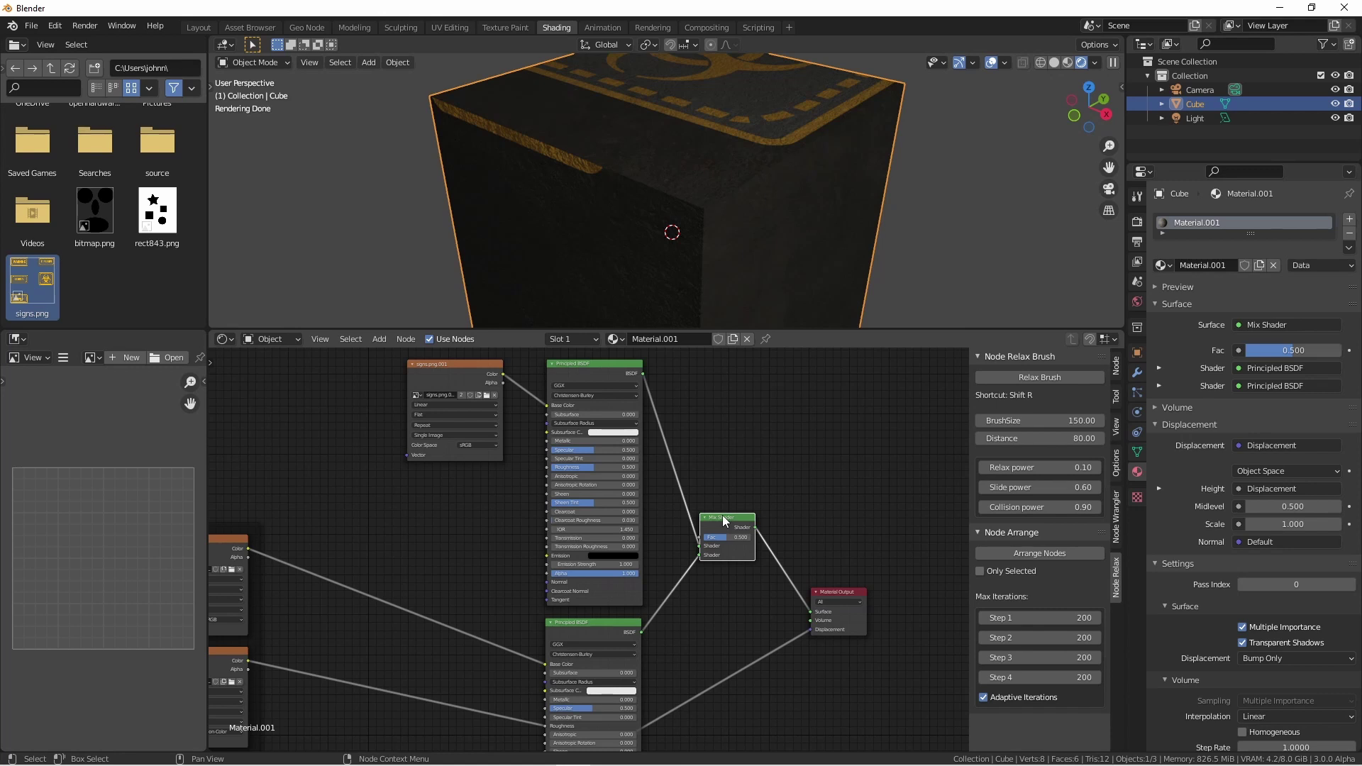
middle_drag(752, 186, 773, 168)
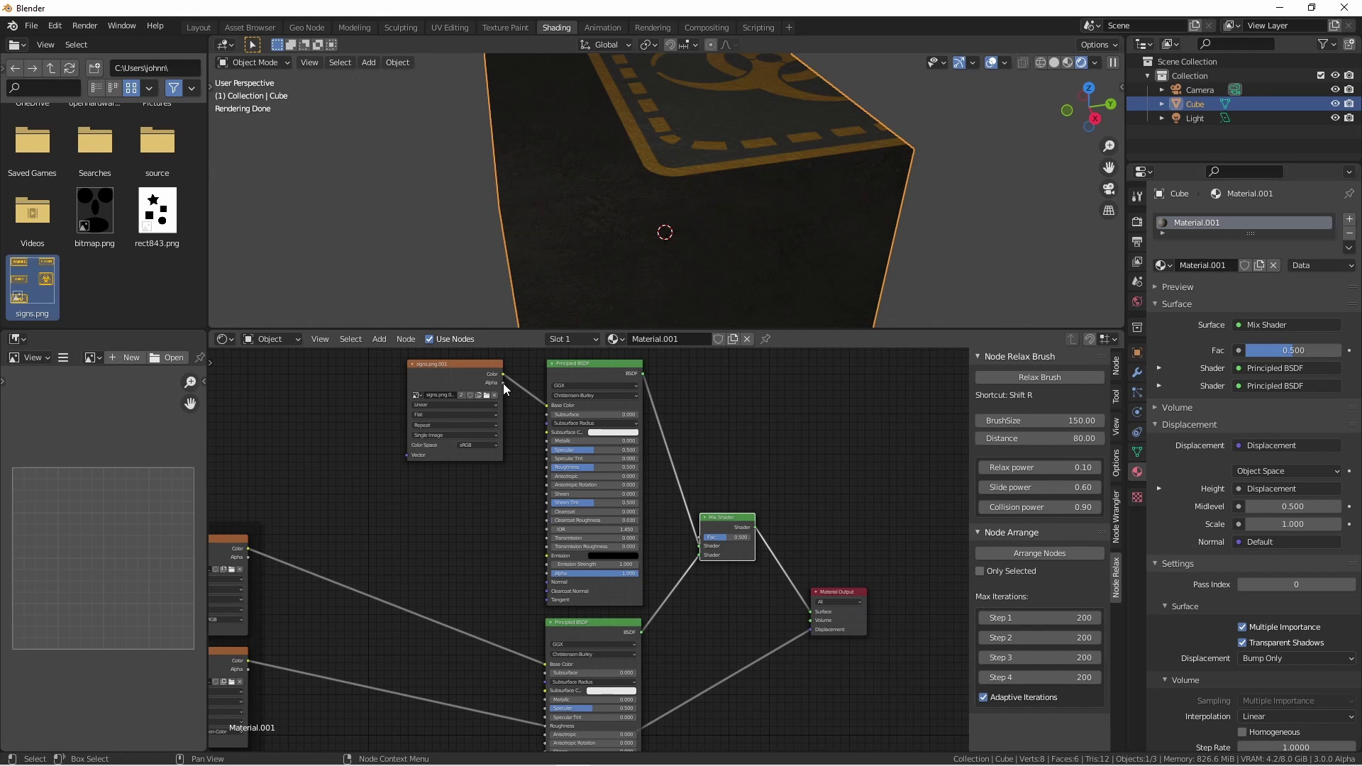
Connect the signs.png Alpha output to the Mix Shader's Fac
drag(503, 382, 701, 538)
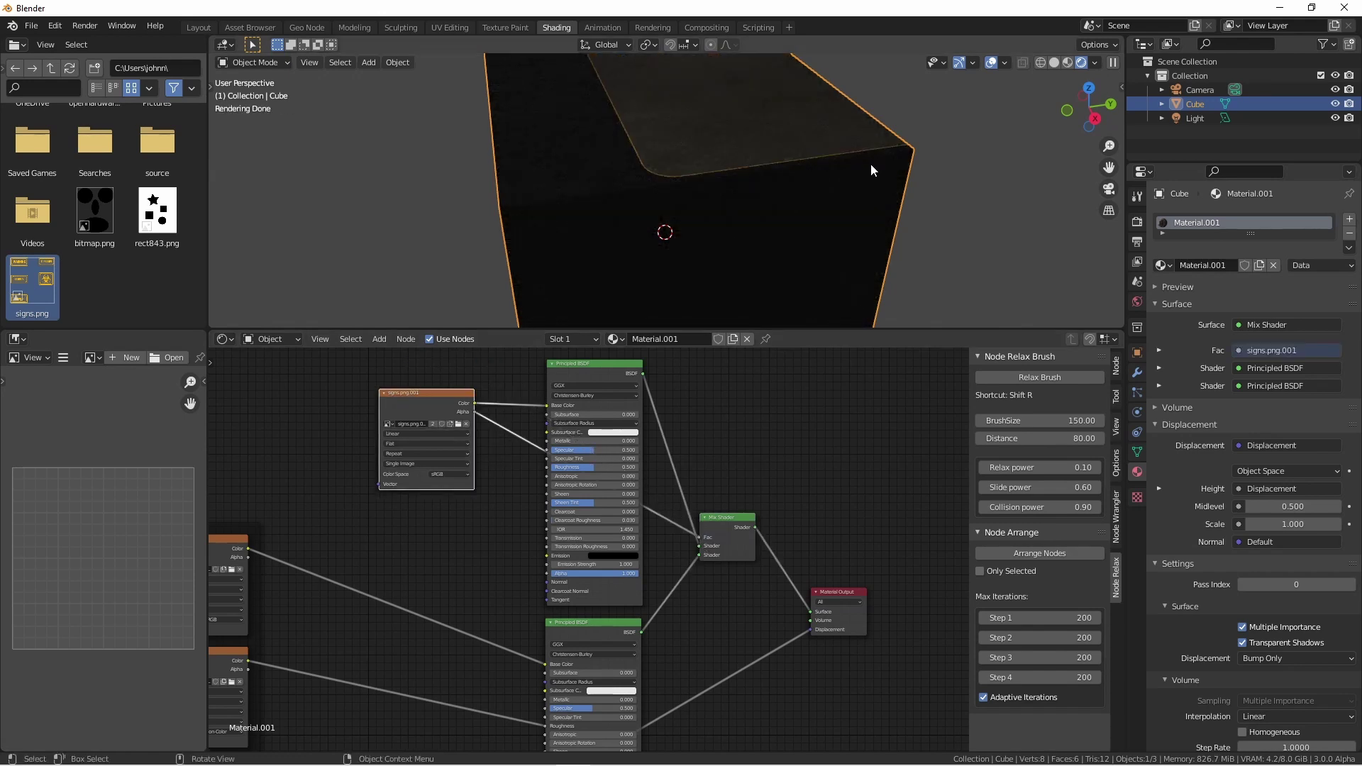
middle_drag(878, 172, 775, 170)
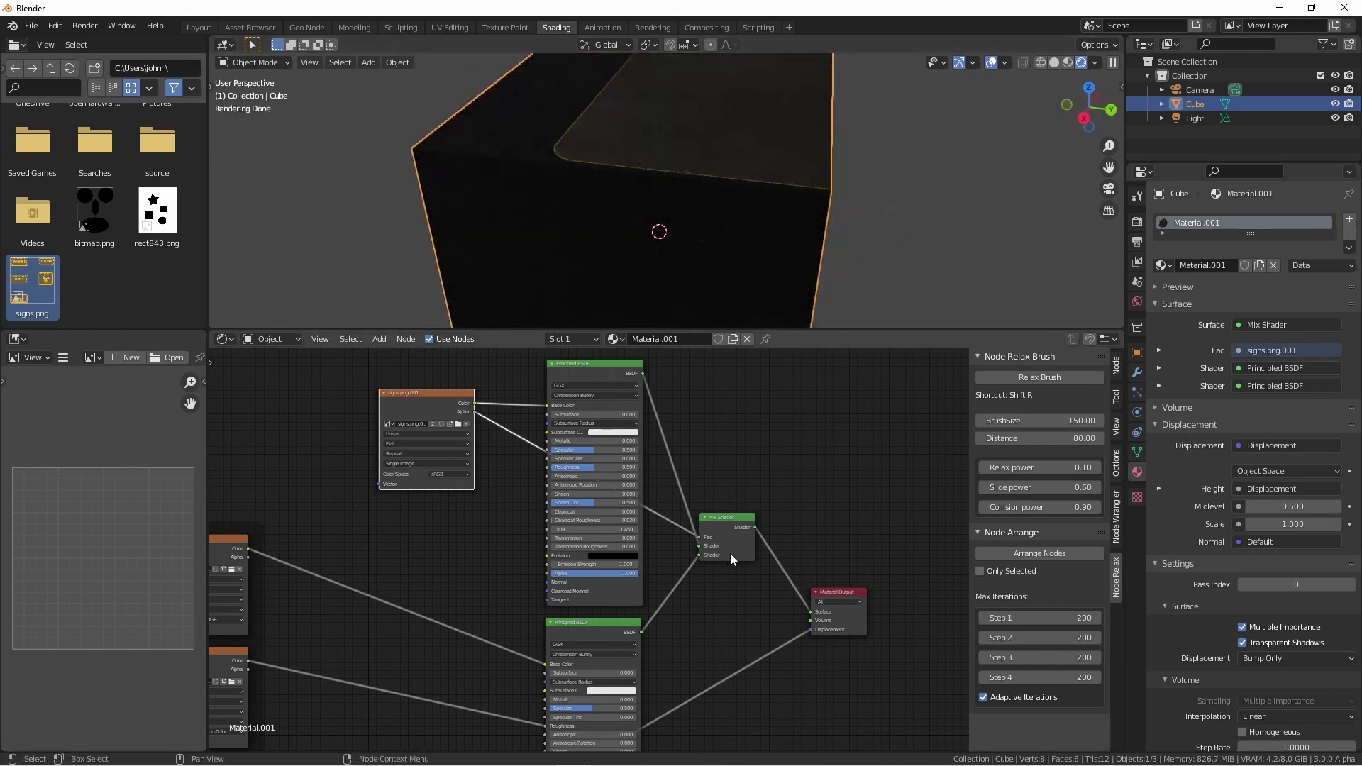
scroll(730, 553, up, 1)
scroll(729, 553, up, 2)
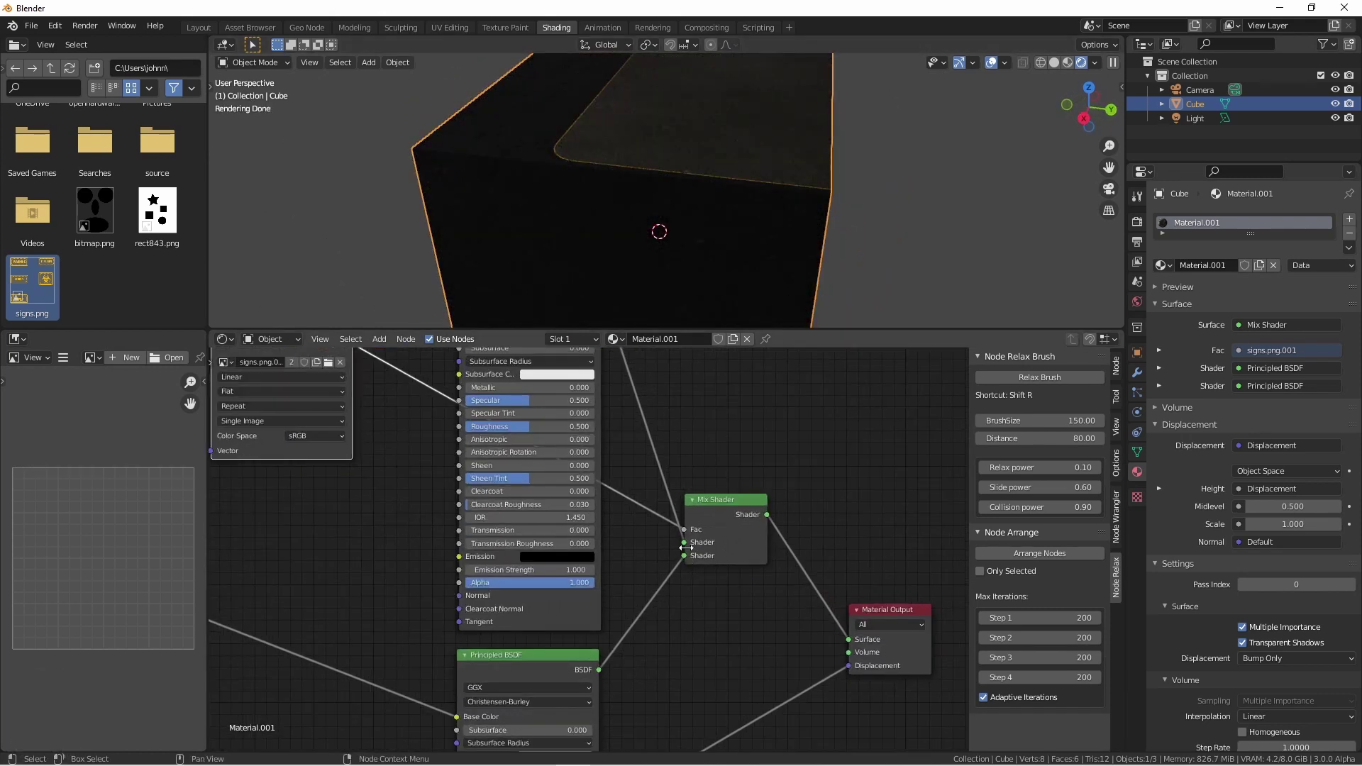
Swap the Mix Shader's two shader inputs so the sign shows over concrete
drag(683, 542, 687, 554)
scroll(733, 221, down, 4)
scroll(509, 448, down, 3)
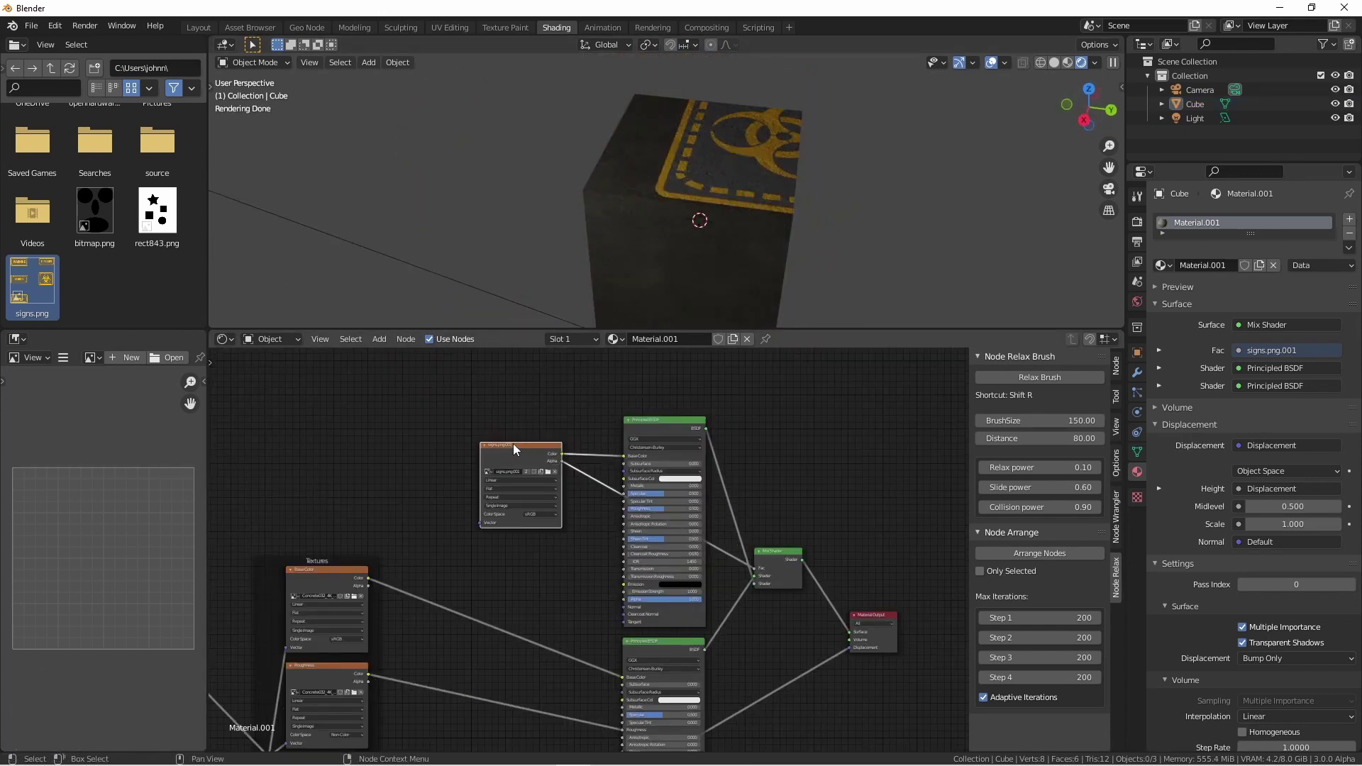
Add Texture Coordinate and Mapping nodes to signs.png and orbit to check the top sign
key(ctrl+t)
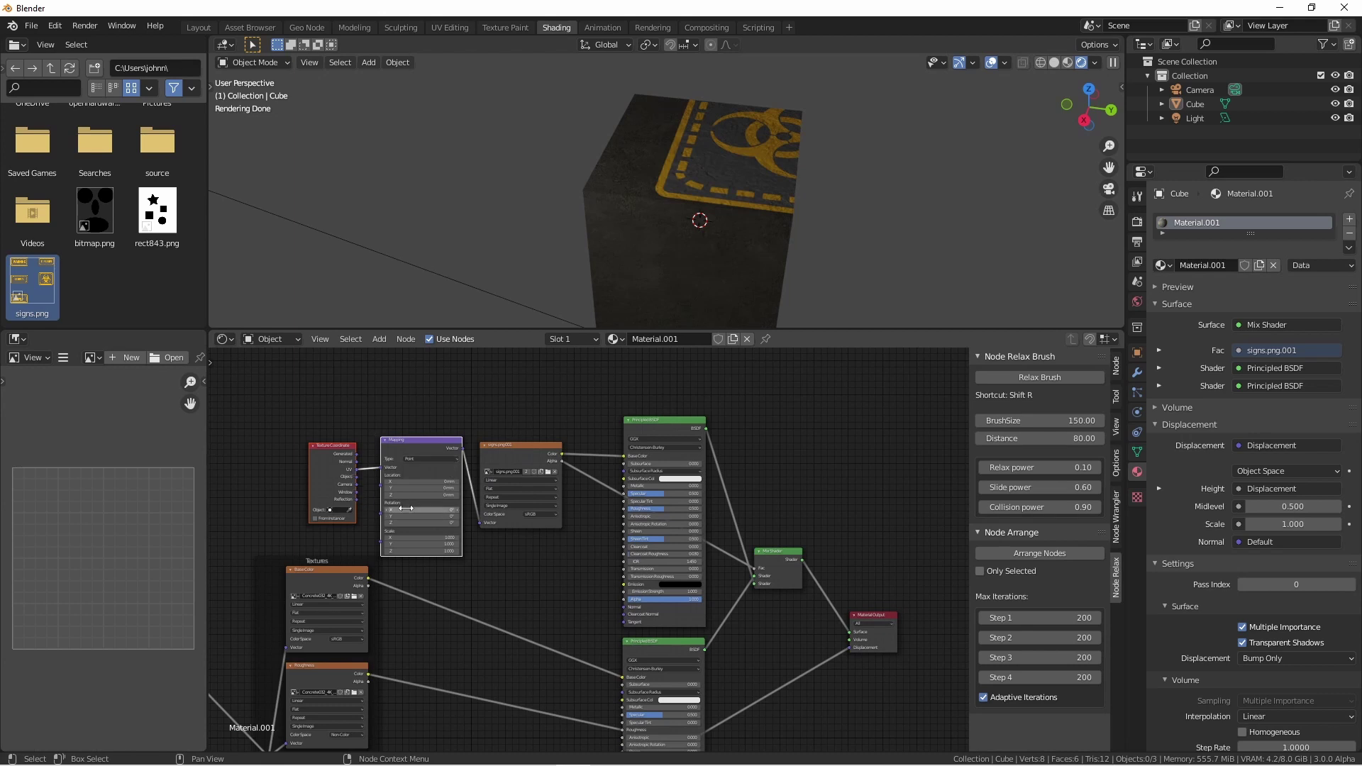
middle_drag(744, 184, 824, 159)
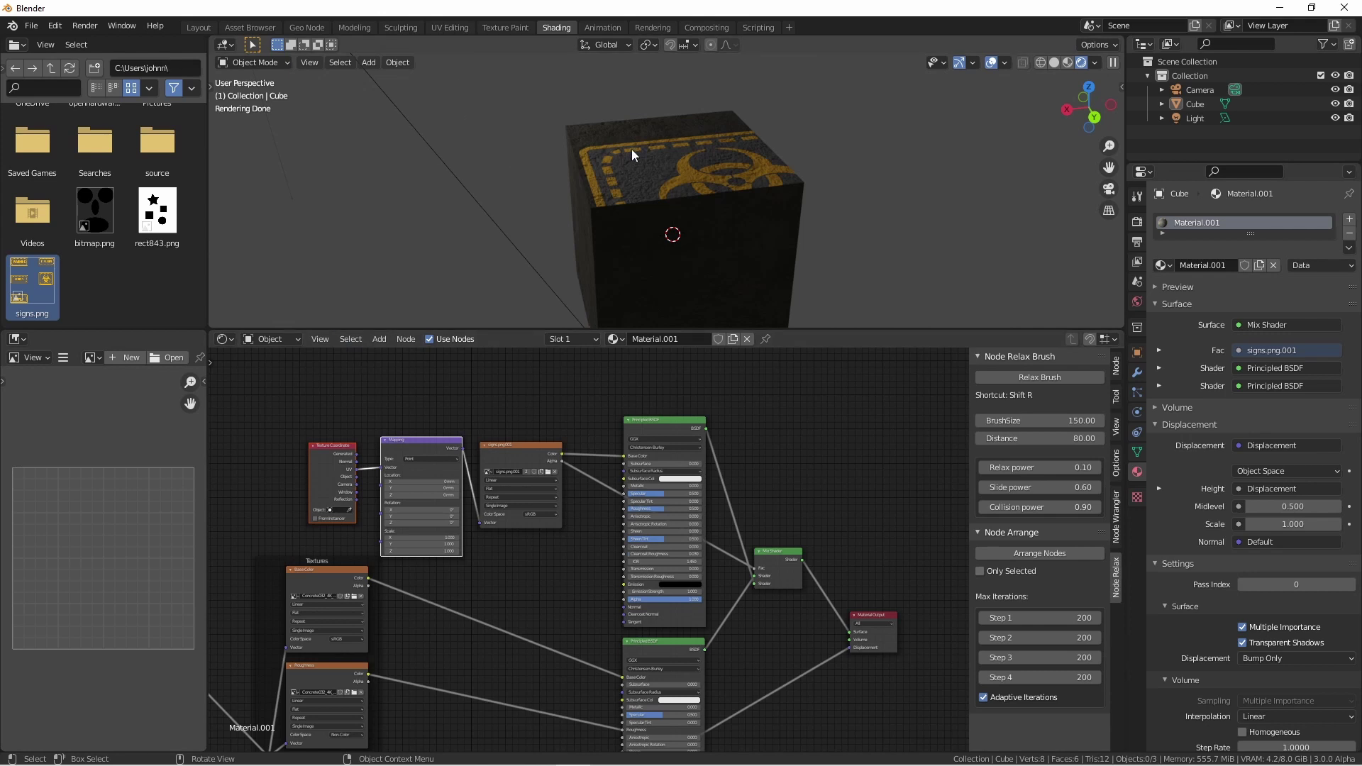
mouse_move(615, 170)
middle_down()
mouse_move(586, 224)
mouse_move(720, 210)
middle_up()
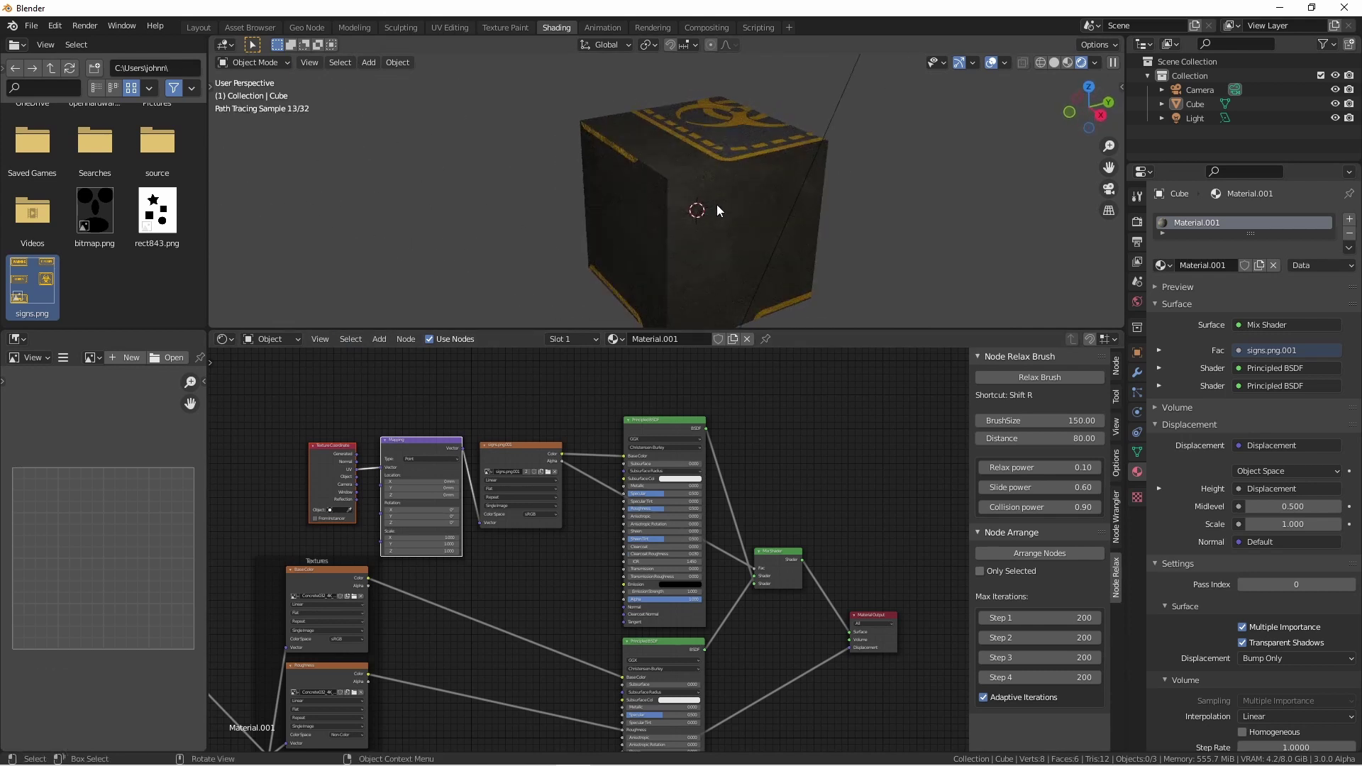
Rename the cube's UVMap to 'Concrete' in the UV Editing workspace
click(440, 29)
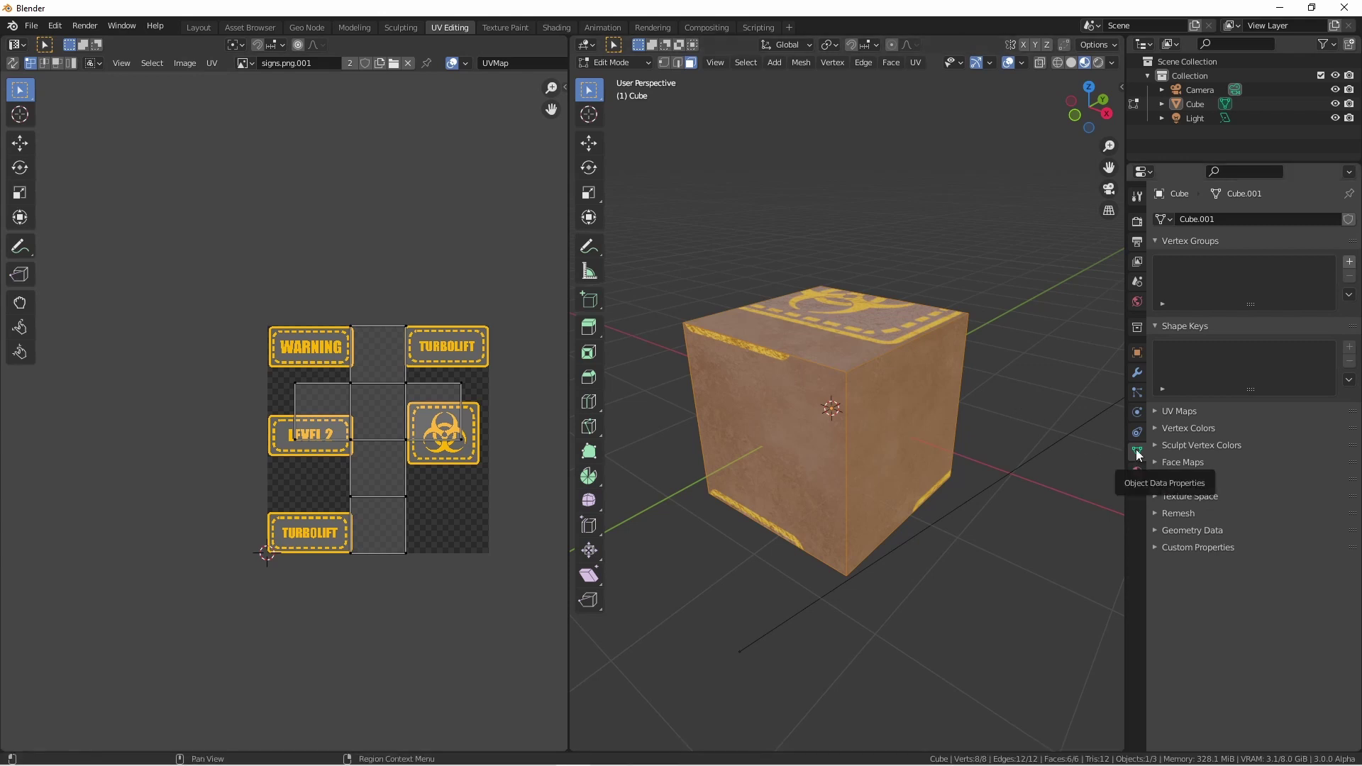
click(1153, 411)
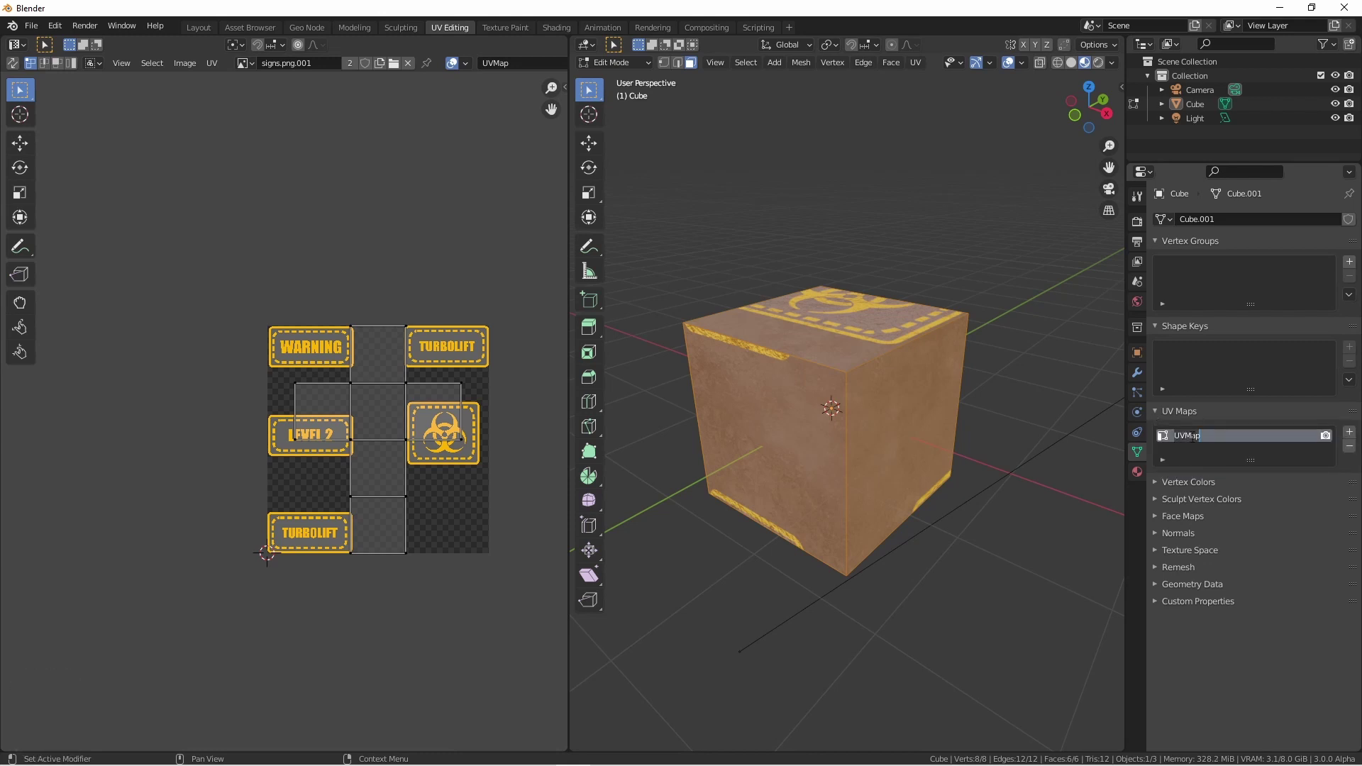
text(Concrete)
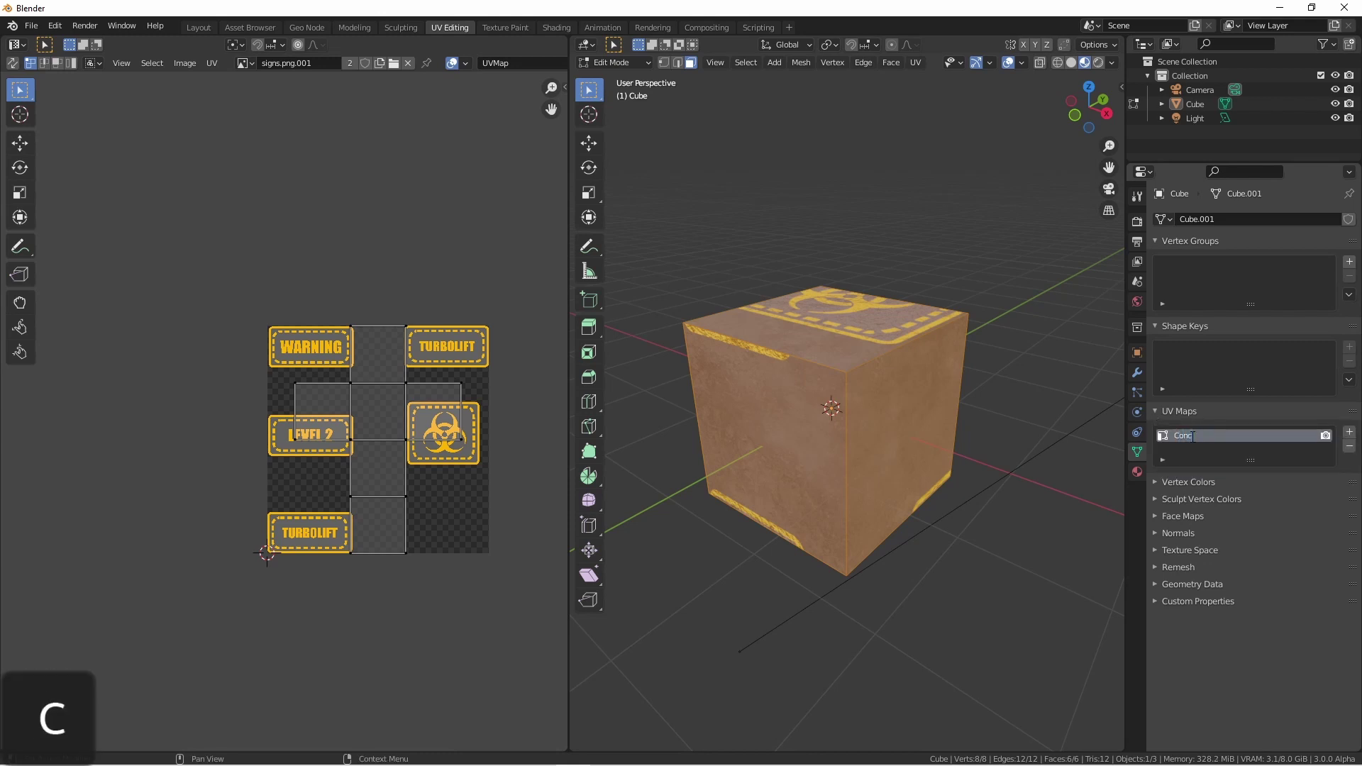
key(Return)
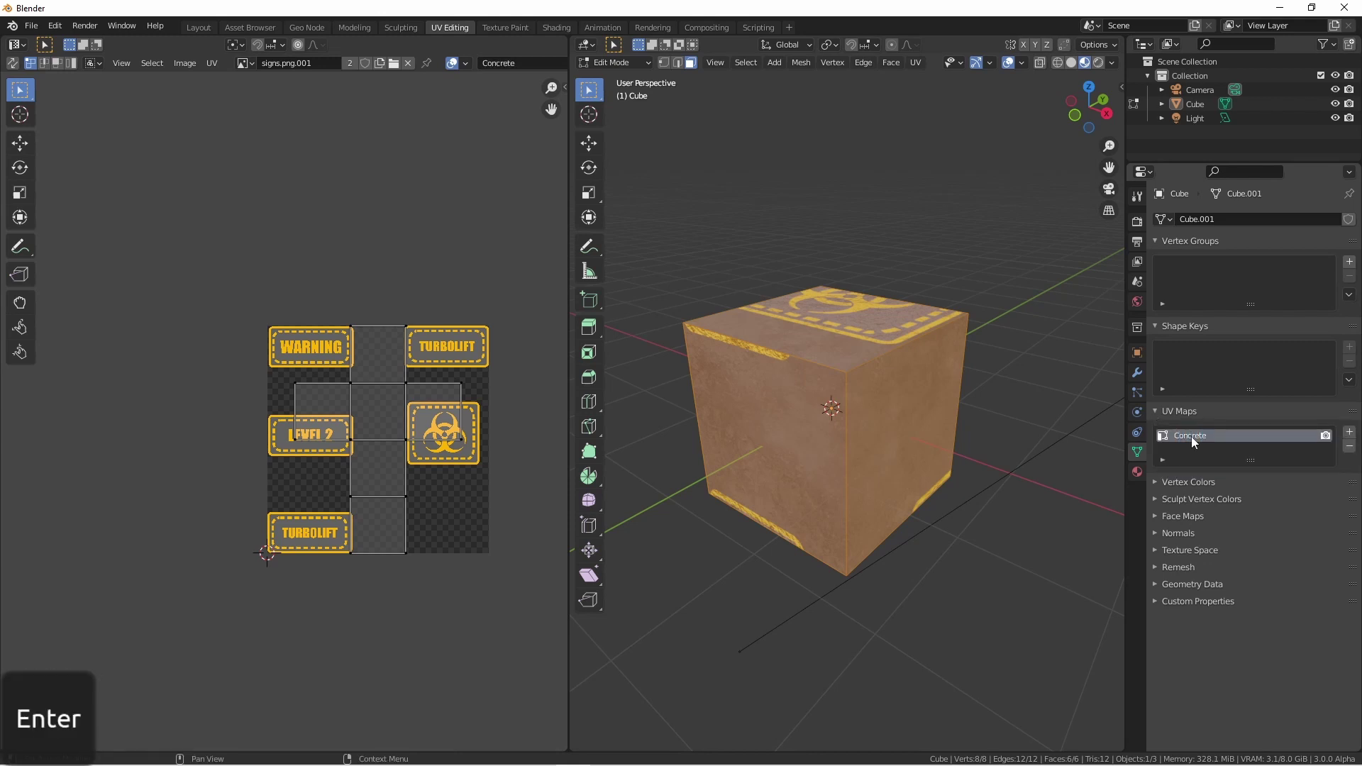
Add a second UV map to the cube and name it 'Decal'
click(1351, 434)
double_click(1228, 451)
text(Decal)
key(Return)
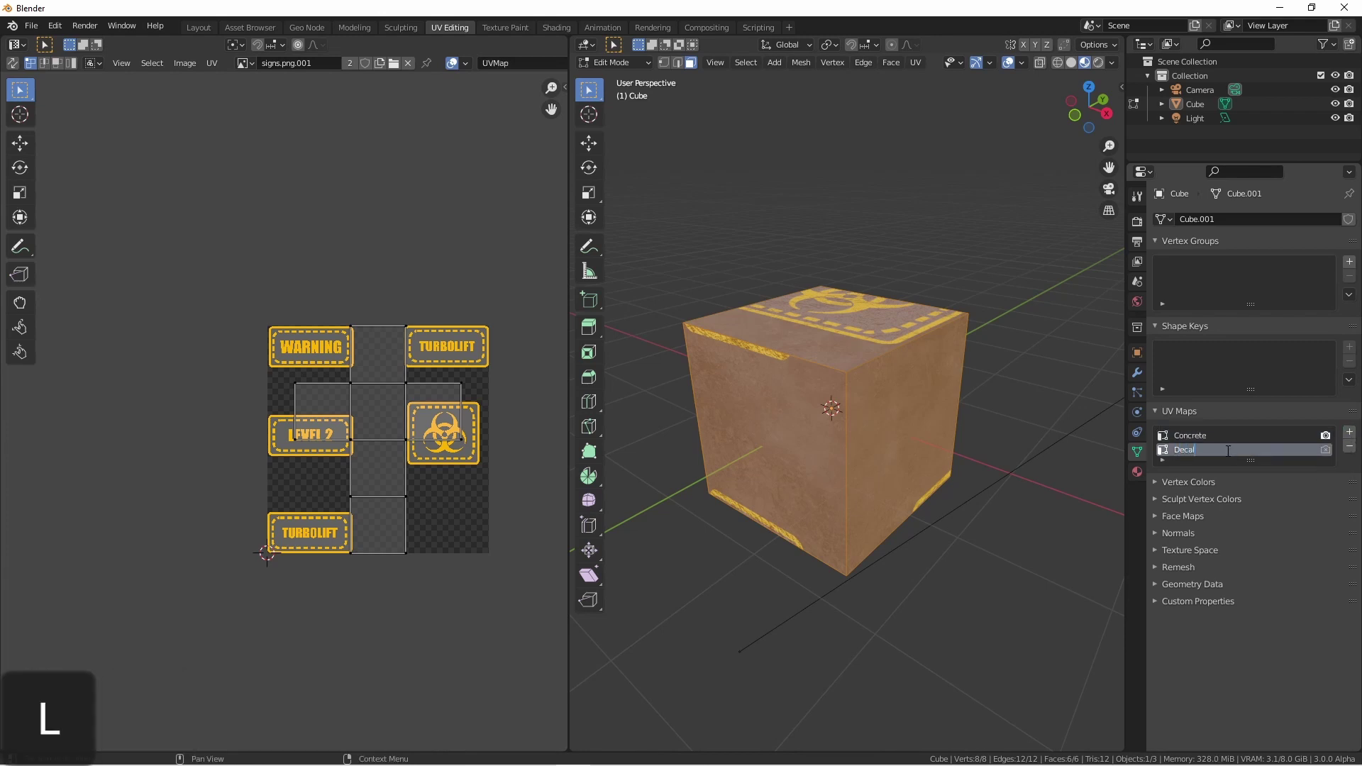
Replace the Texture Coordinate node with a UV Map node left of Mapping
click(554, 27)
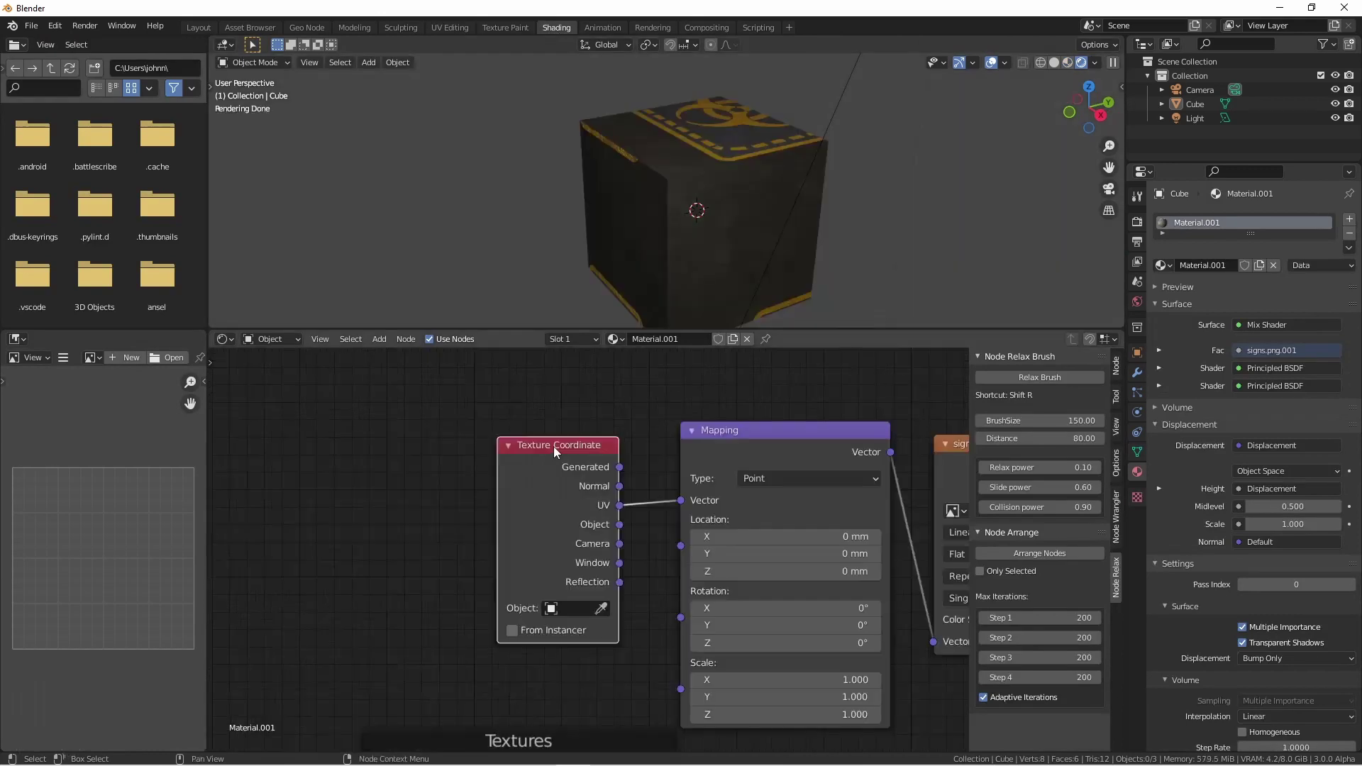
key(x)
key(shift+a)
mouse_move(497, 463)
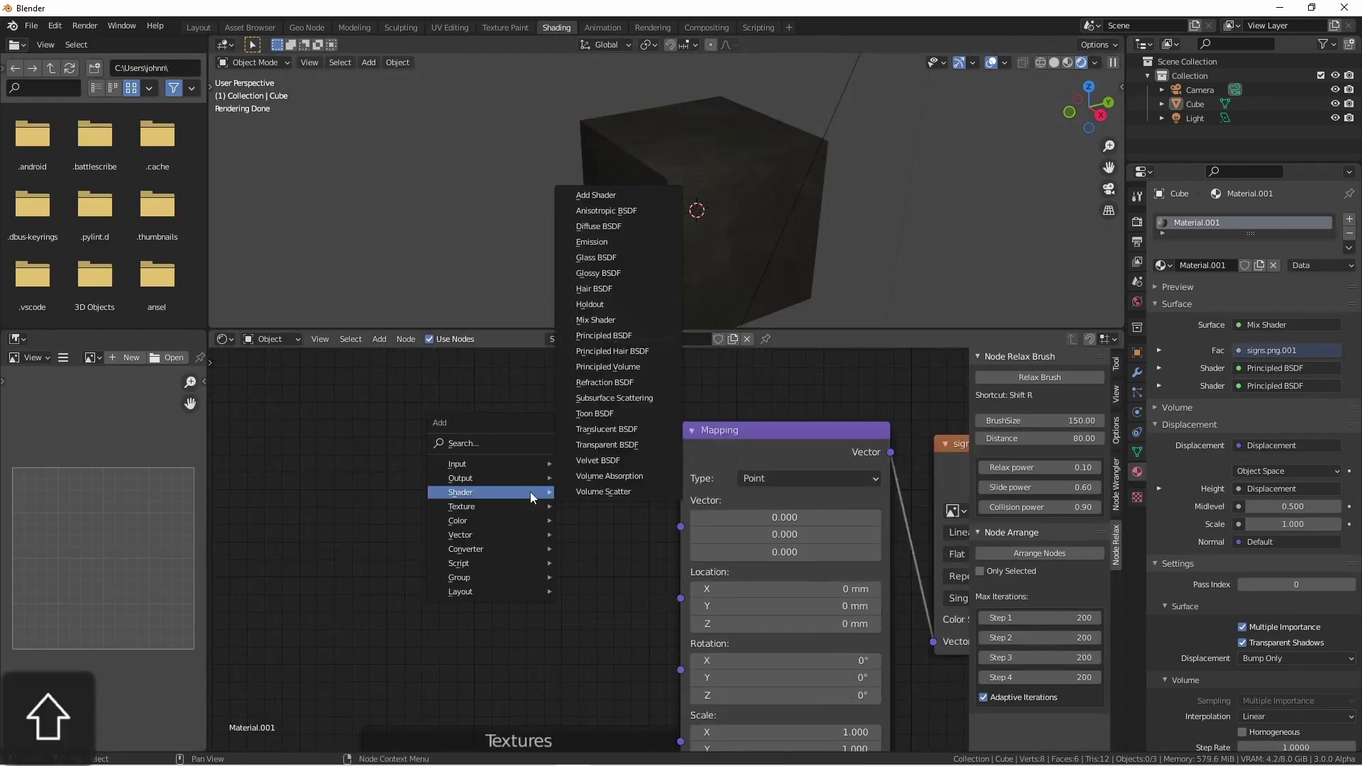
click(600, 402)
click(486, 468)
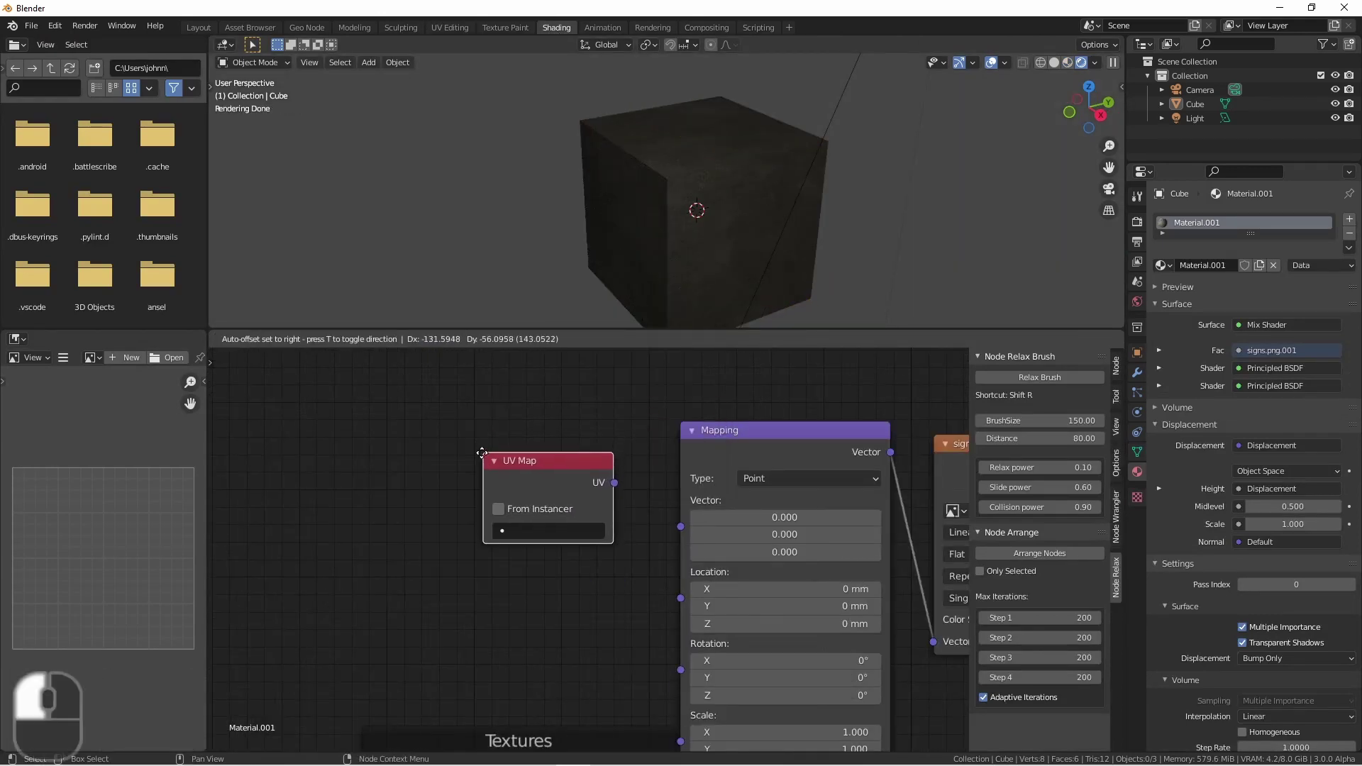
Link the UV Map node to Mapping's Vector and set it to the Decal map
drag(607, 494, 680, 500)
click(564, 543)
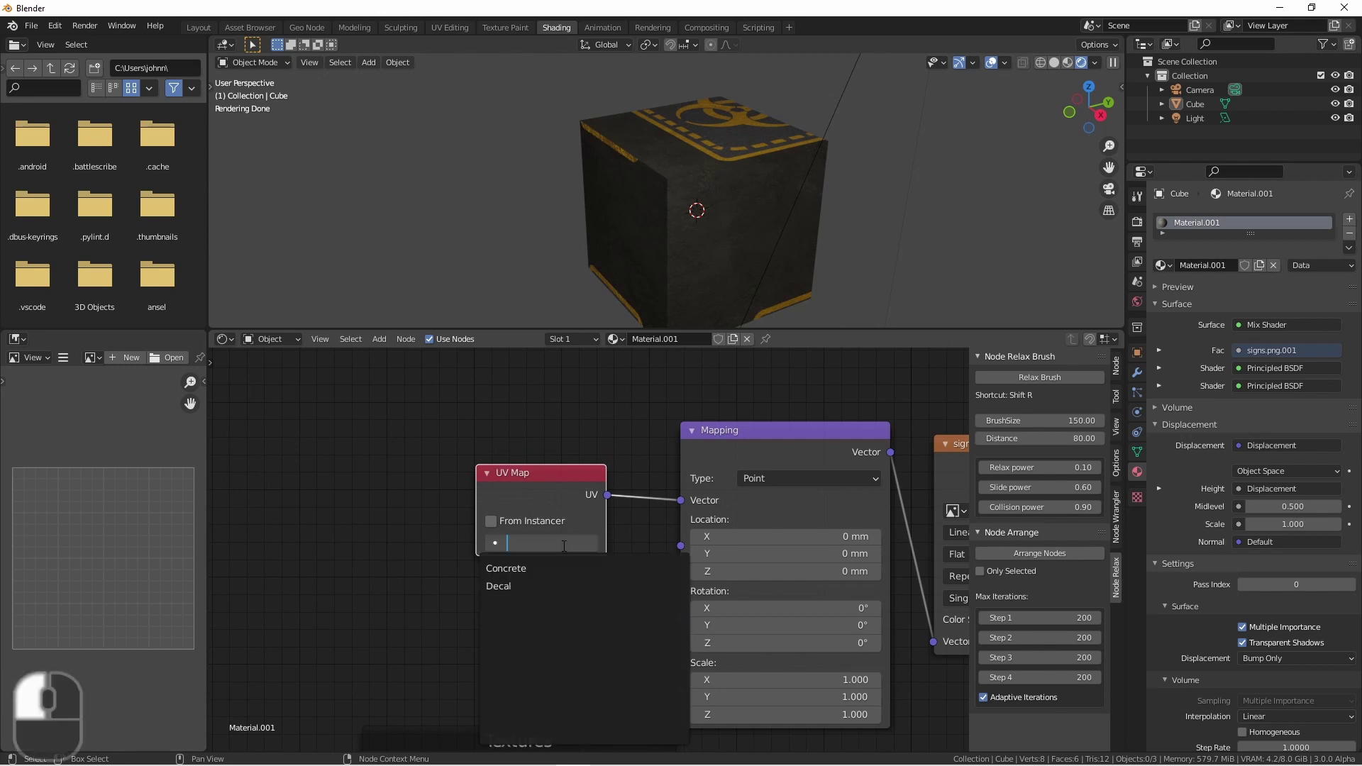
click(554, 587)
click(445, 27)
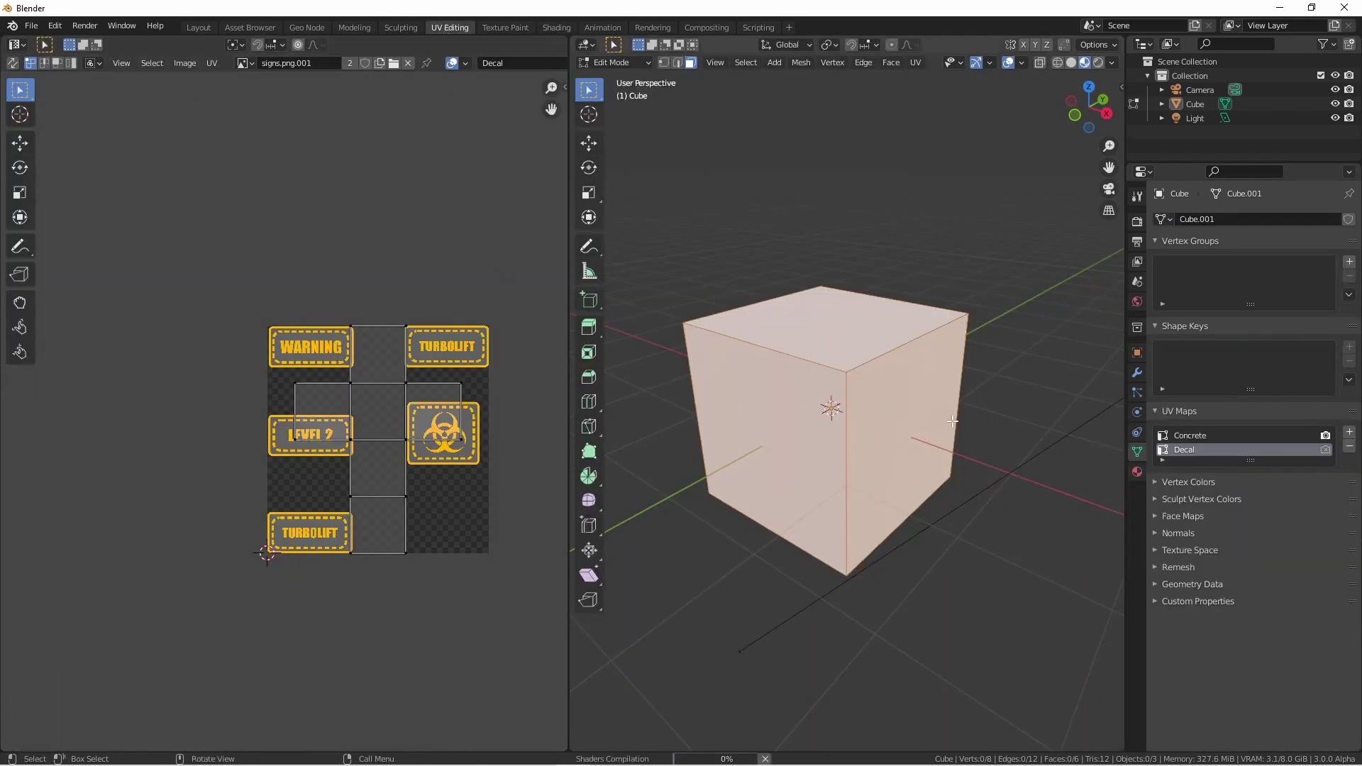
Move the front face's Decal UVs onto the biohazard sign in front orthographic view
key(a)
click(812, 411)
key(KP_1)
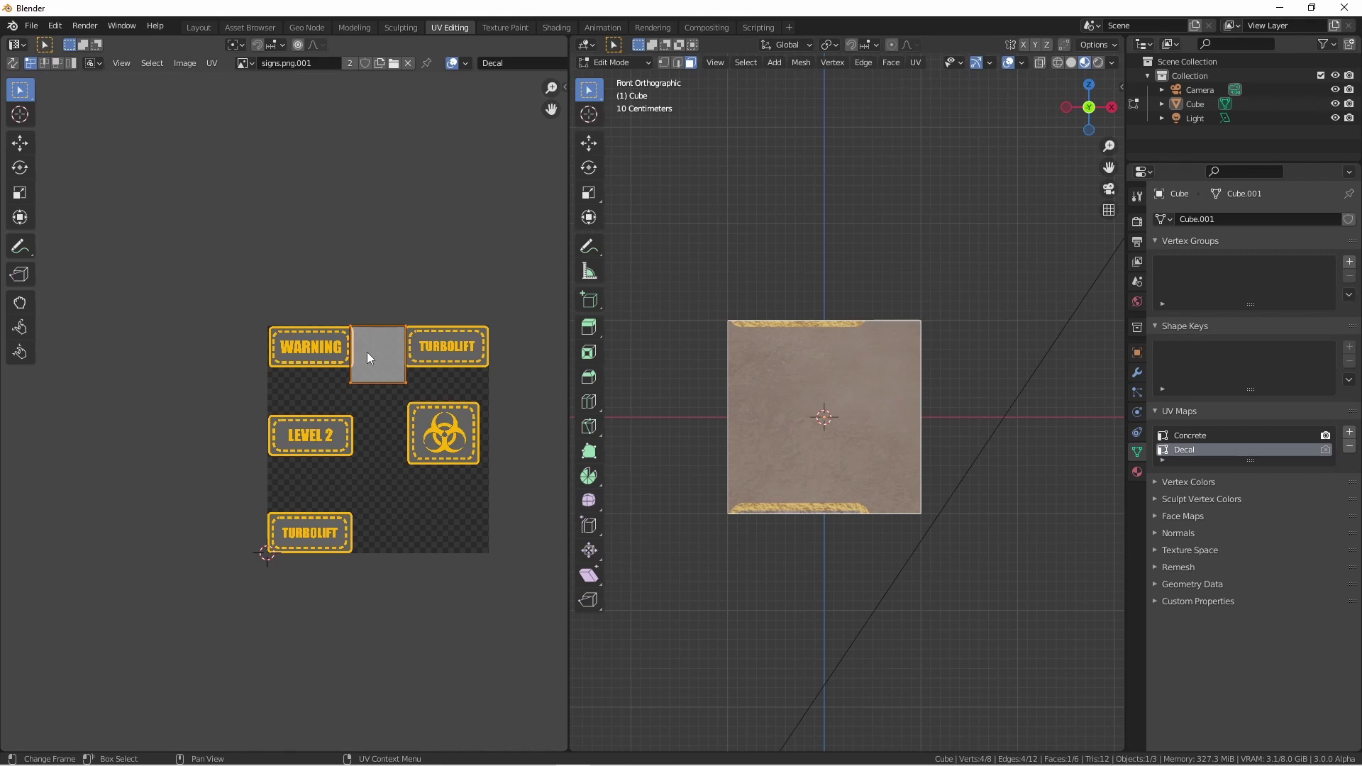
key(g)
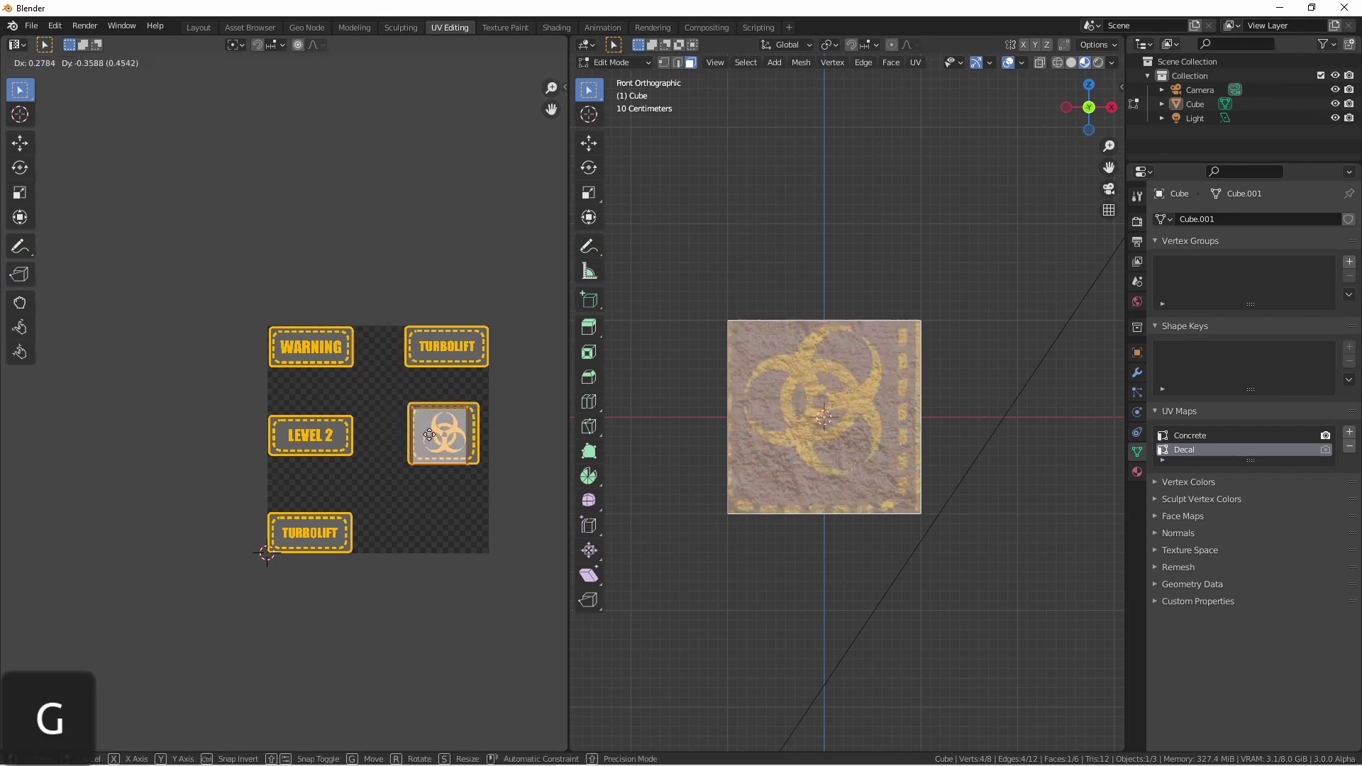
click(301, 440)
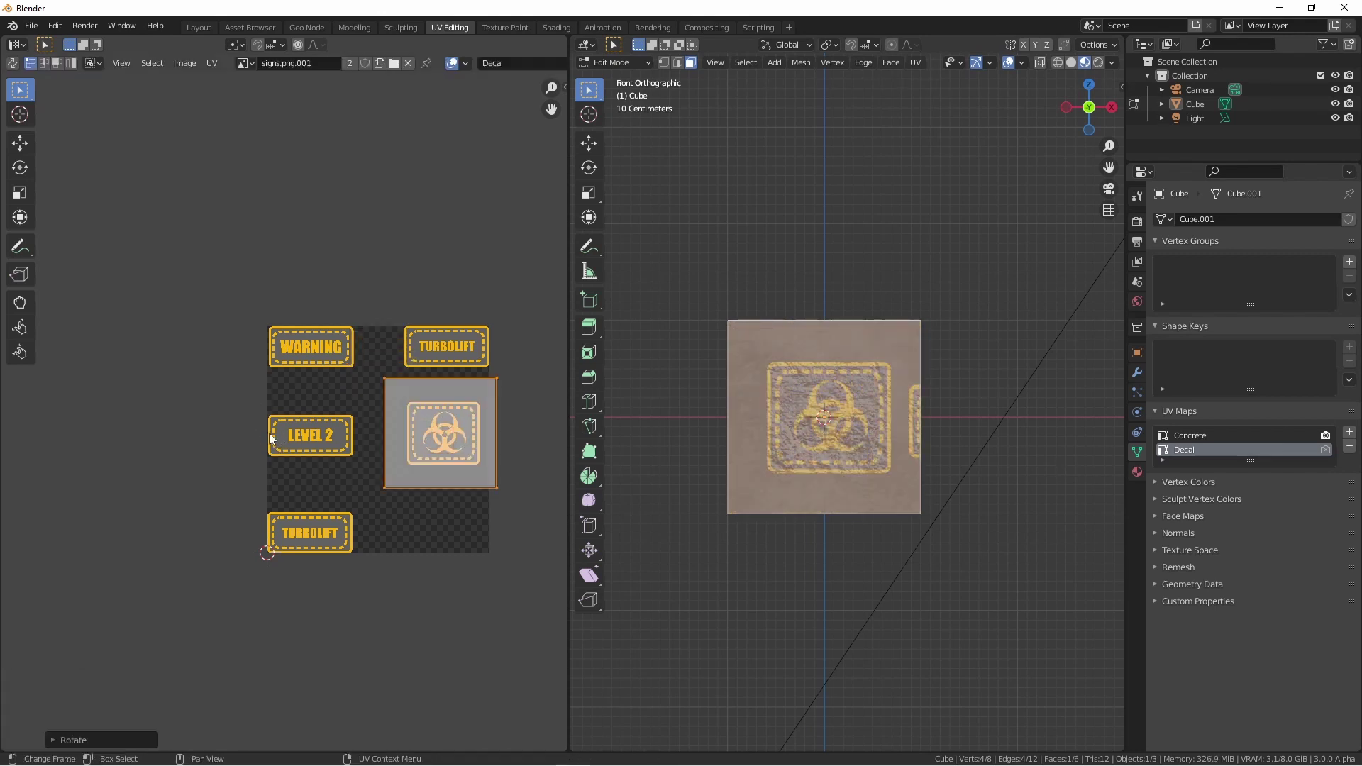
click(560, 31)
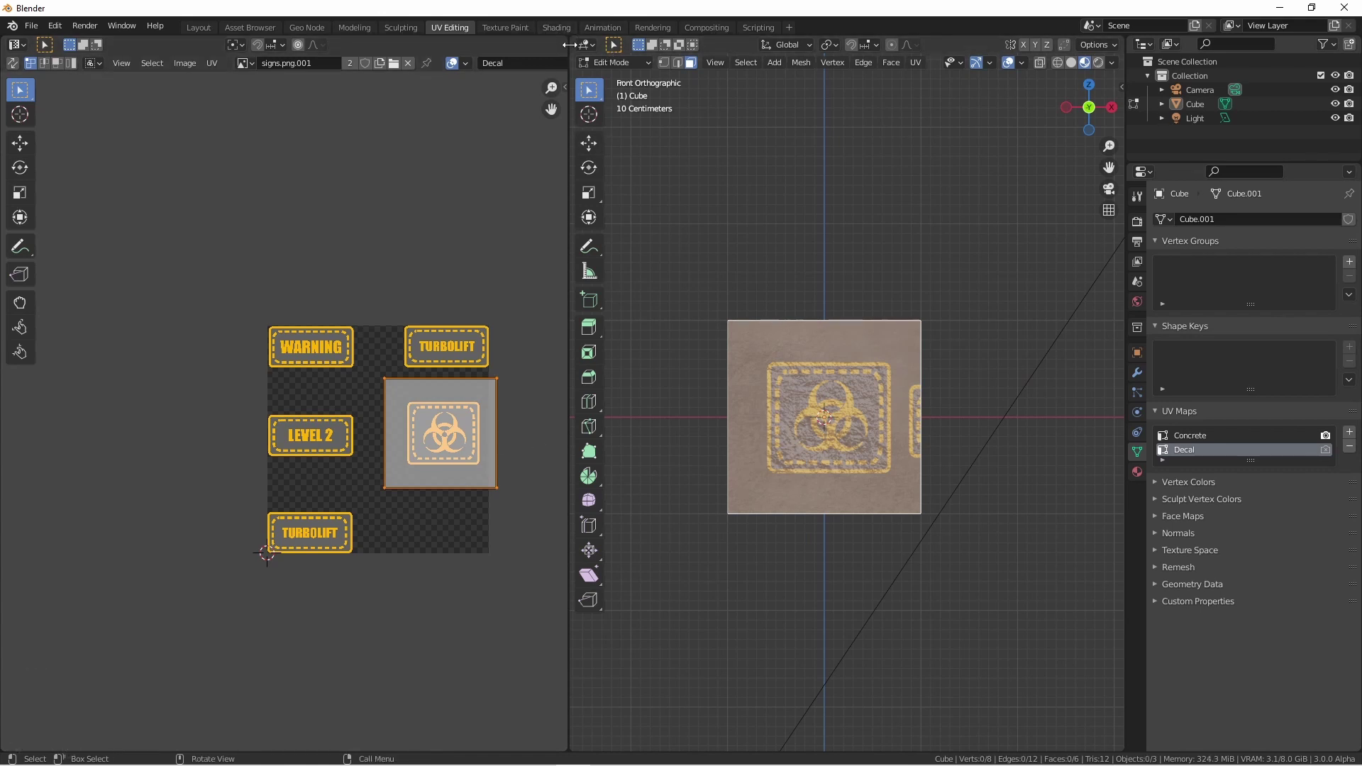
click(554, 27)
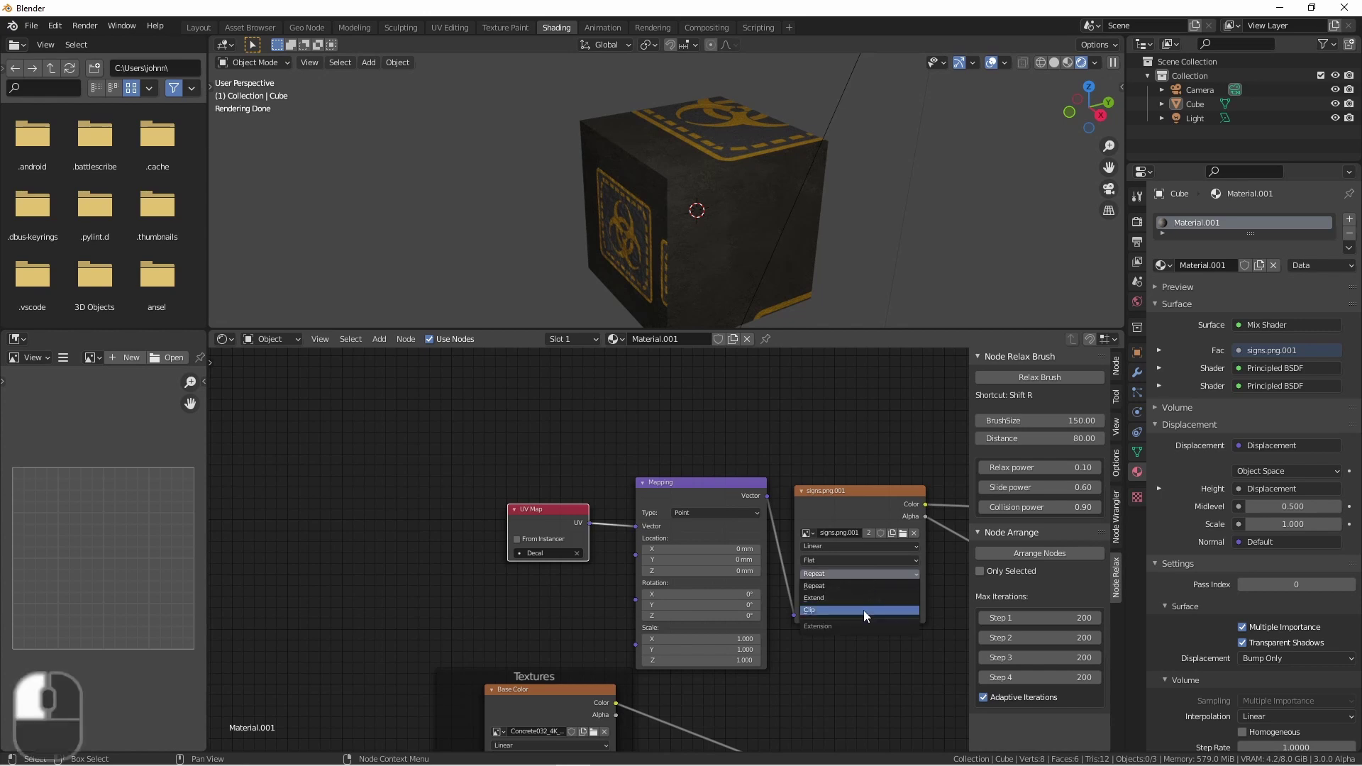
Move, rotate and scale the right face's UV island onto the LEVEL 2 sign
key(ctrl+Page_Up)
key(ctrl+Page_Up)
click(861, 429)
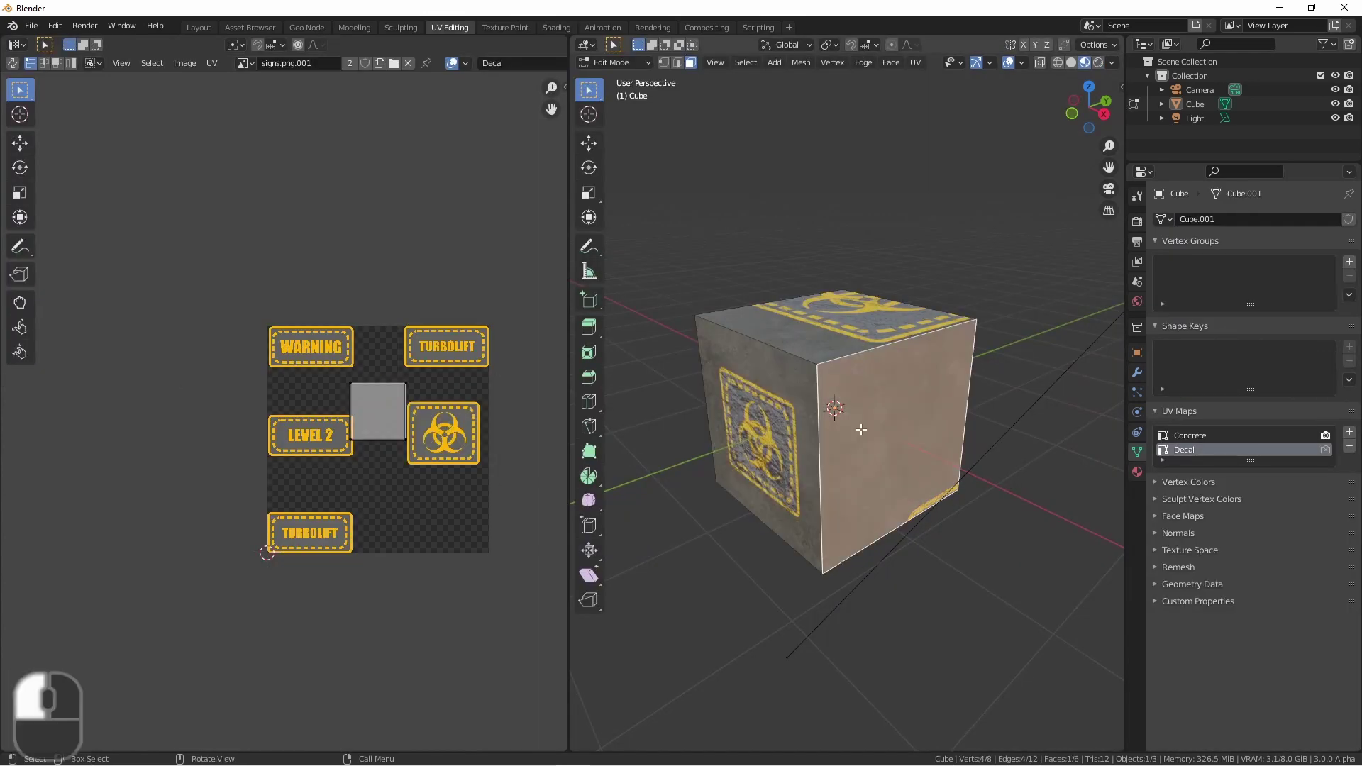
key(a)
drag(386, 404, 315, 428)
key(s)
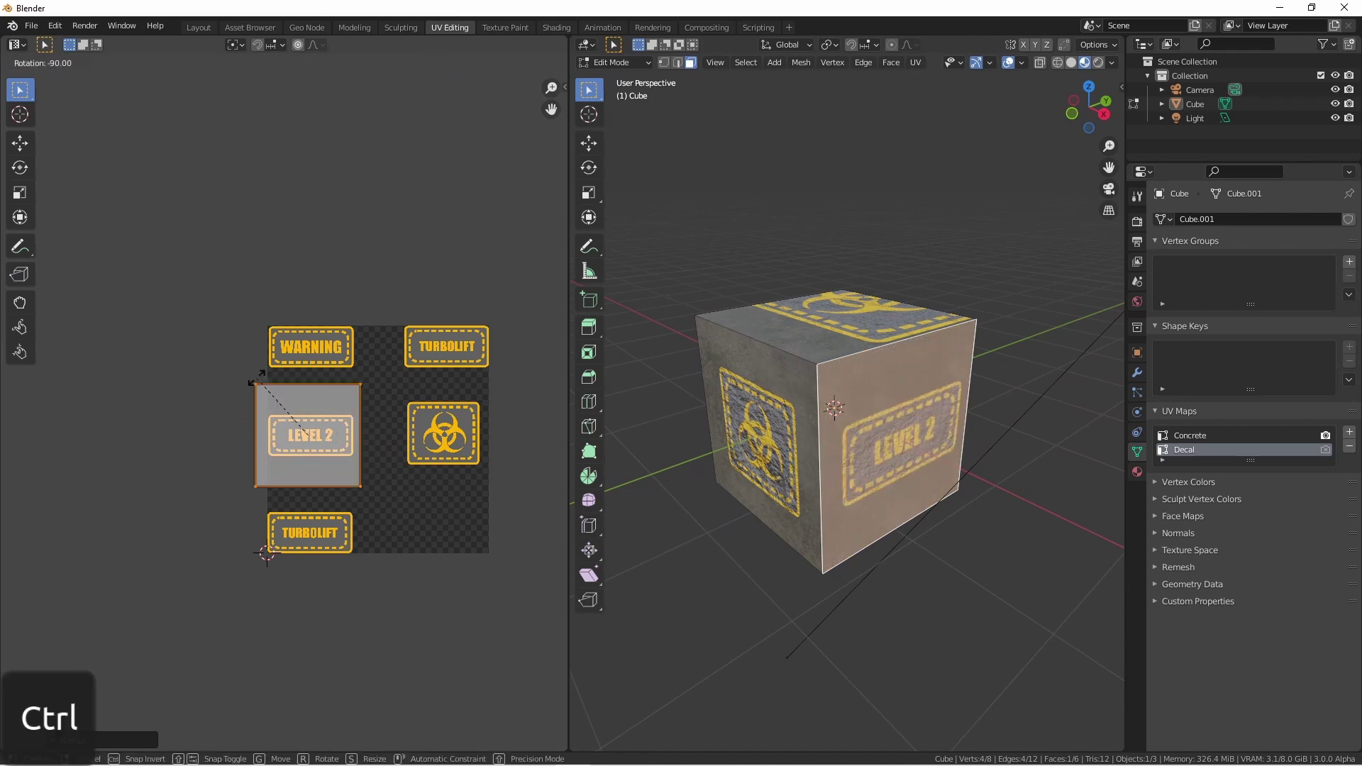
click(369, 448)
Scale the top face's UV island up around the TURBOLIFT sign
middle_drag(851, 426, 827, 338)
click(826, 338)
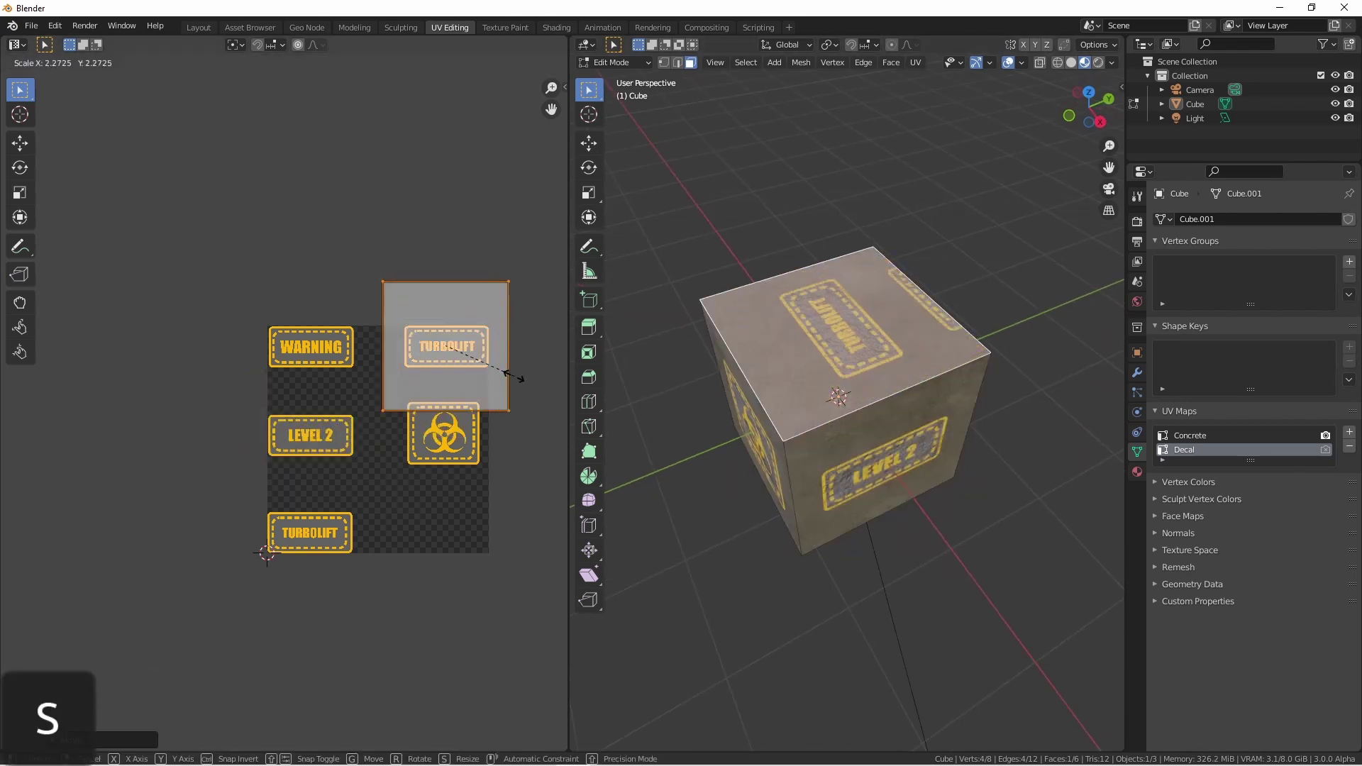
click(479, 363)
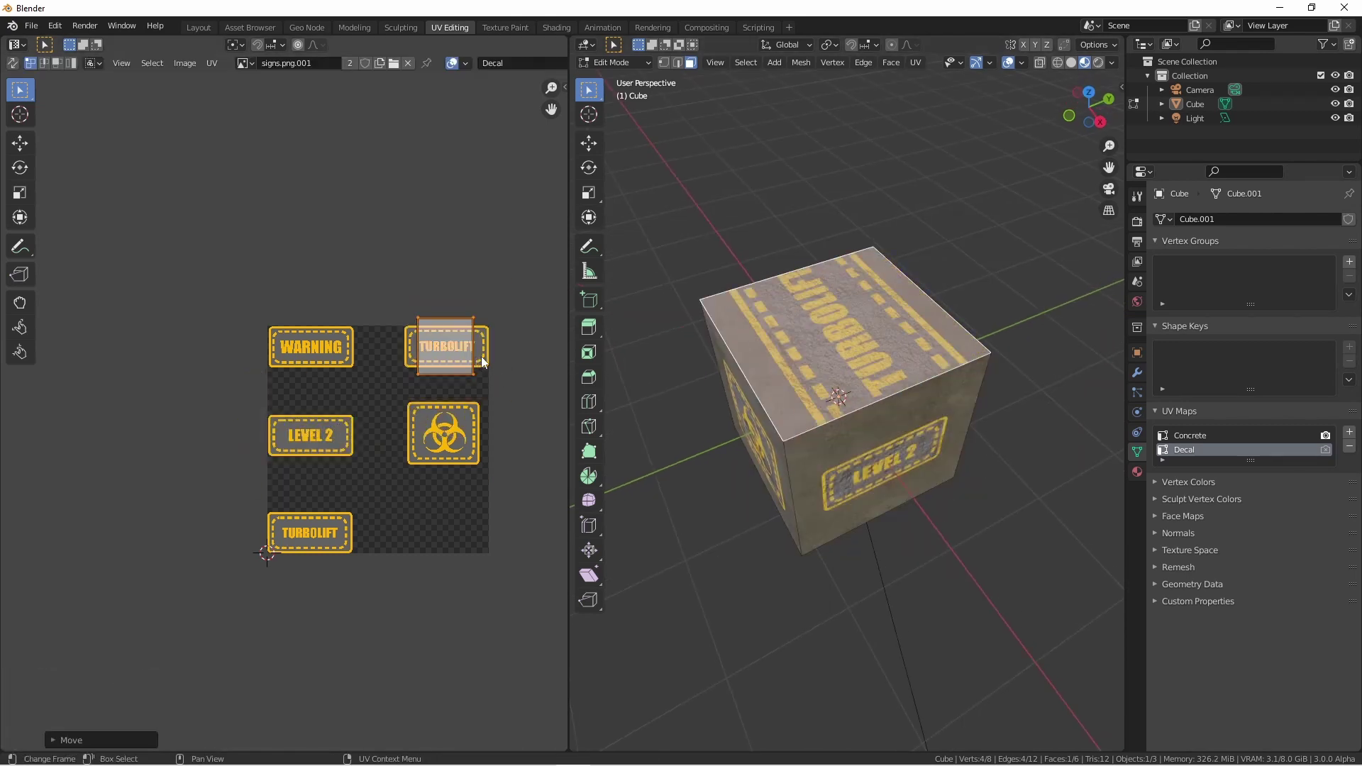
key(s)
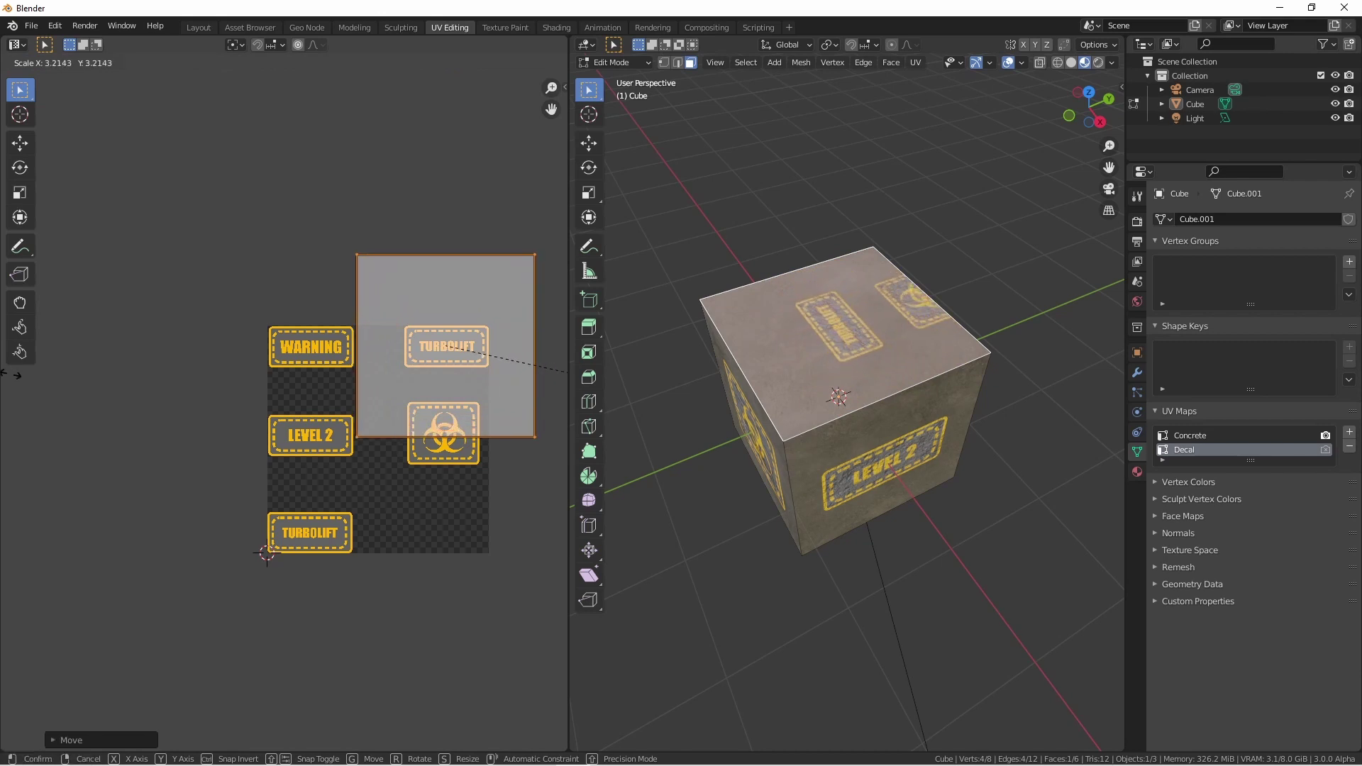
click(572, 376)
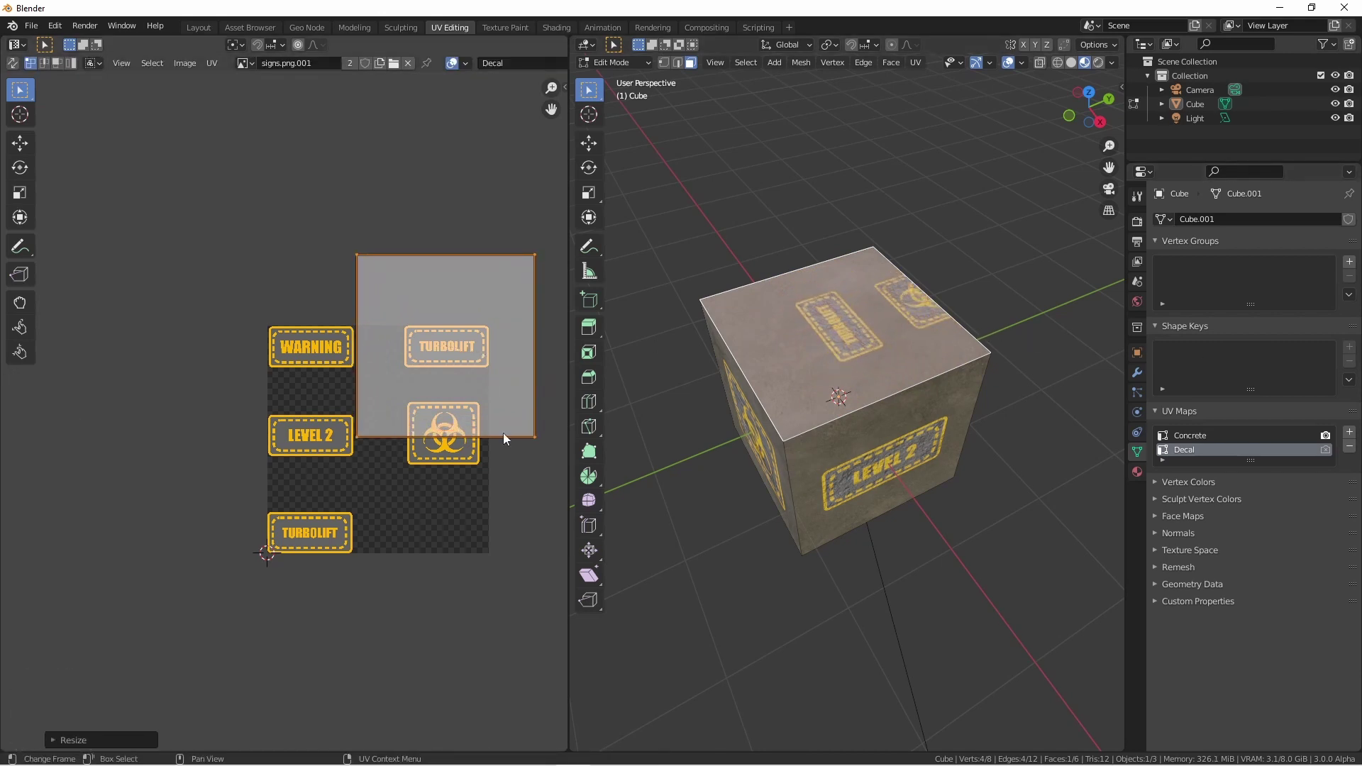
Add two loop cuts across the cube
key(ctrl+r)
click(912, 386)
key(ctrl+r)
click(884, 403)
Raise the three top strips' bottom UV edge along Y, then leave Edit Mode
key(3)
click(773, 358)
shift+click(844, 333)
shift+click(908, 312)
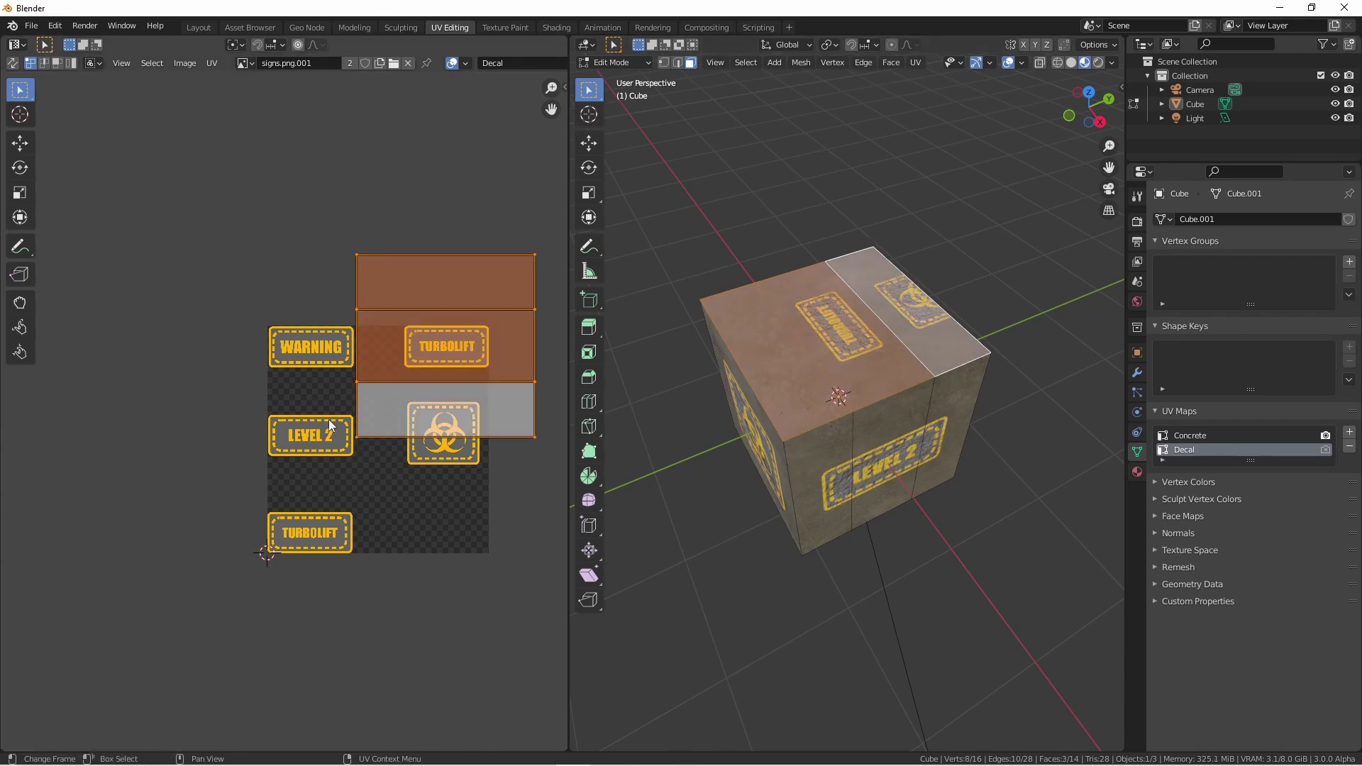
drag(329, 422, 546, 466)
key(g)
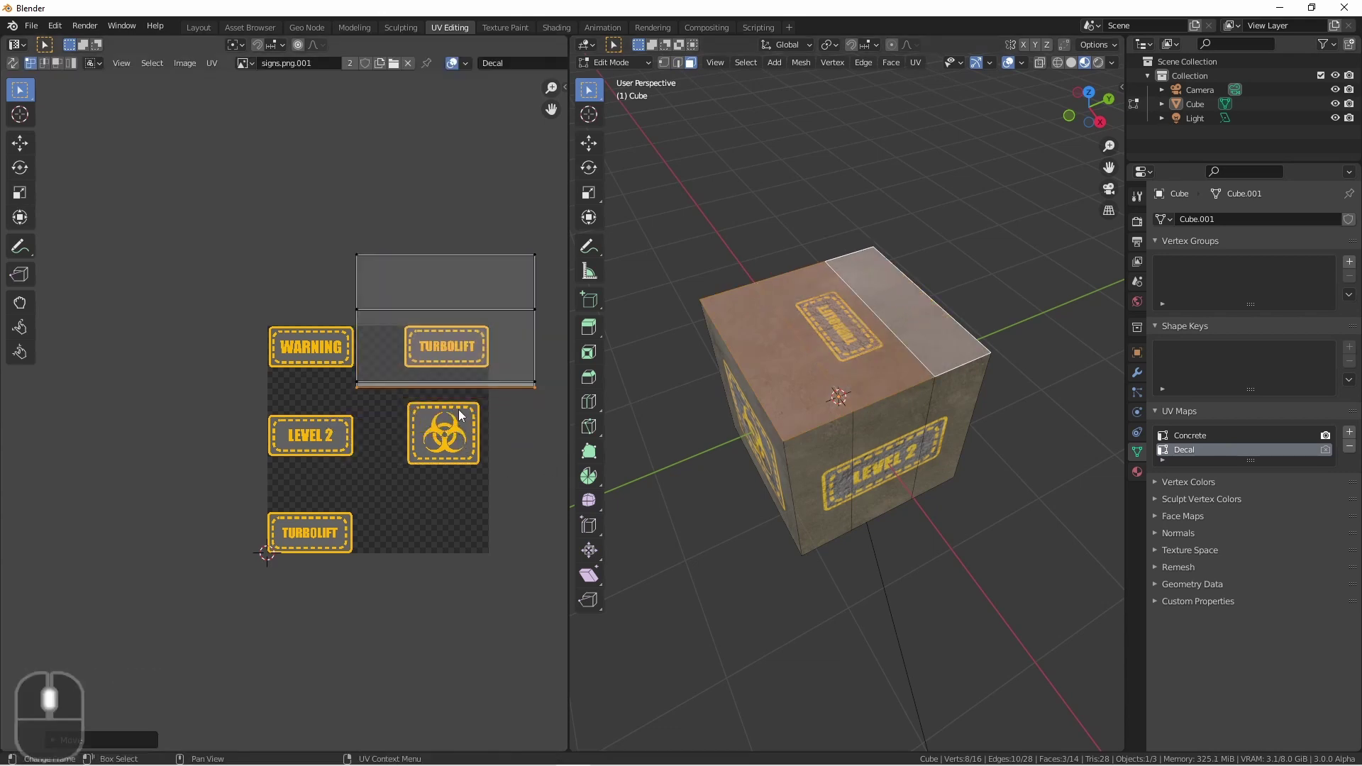
middle_drag(454, 462, 468, 269)
click(469, 273)
key(Tab)
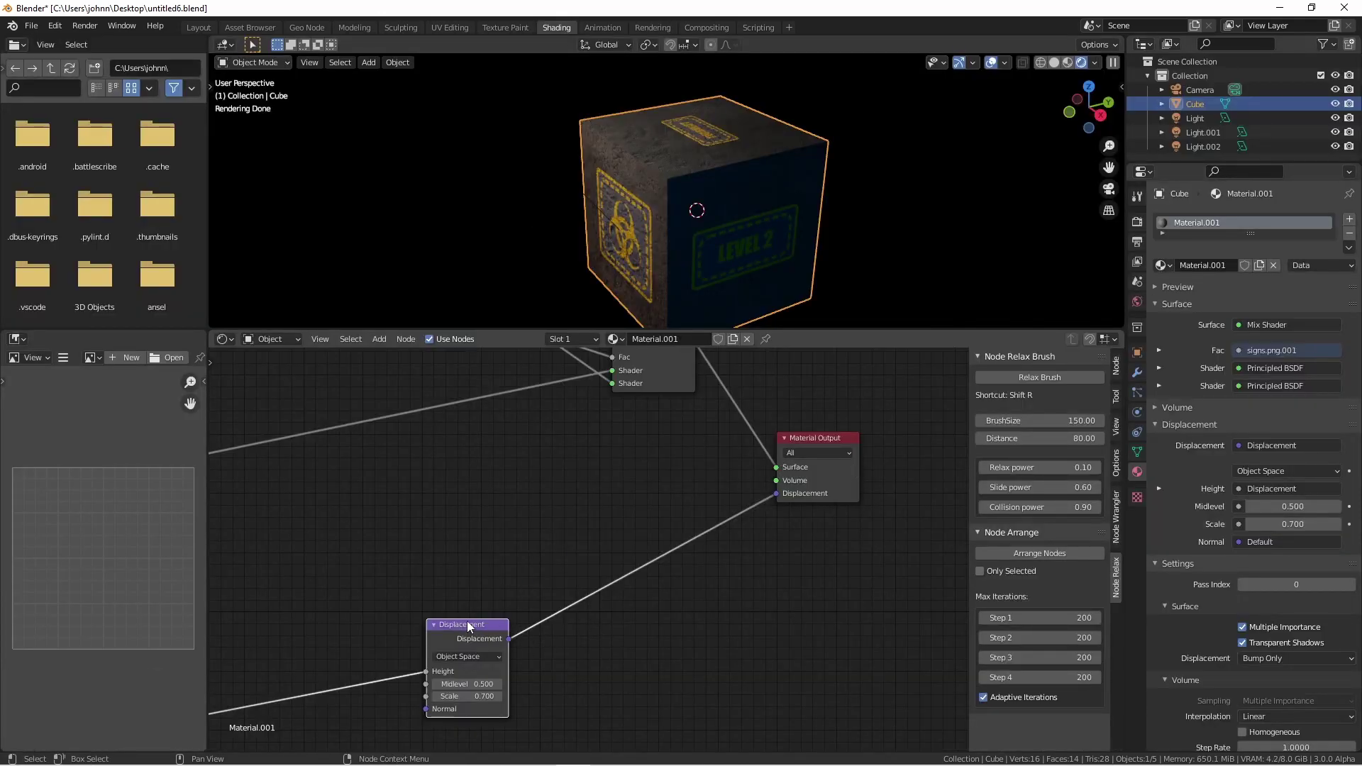
Duplicate the Displacement node and combine both displacements through a Mix node with Node Wrangler
key(shift)
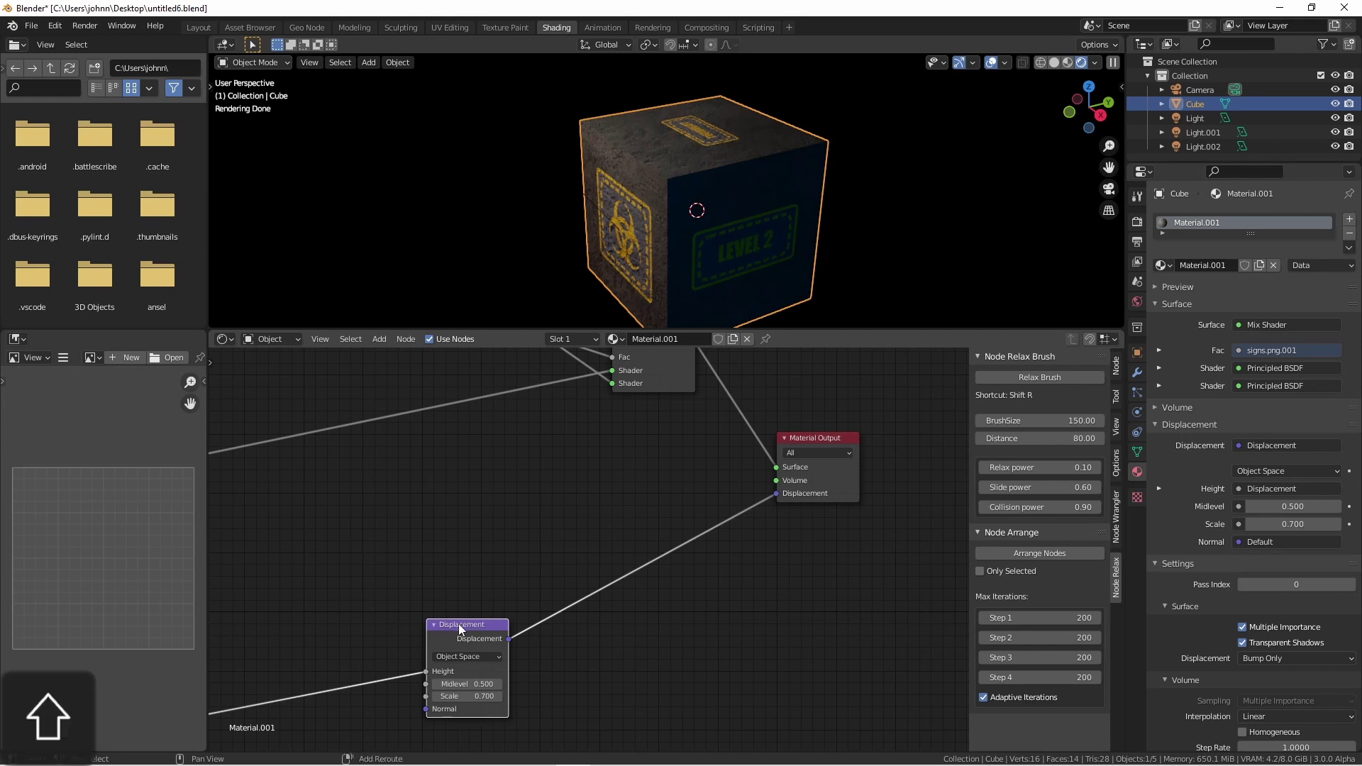
key(shift+d)
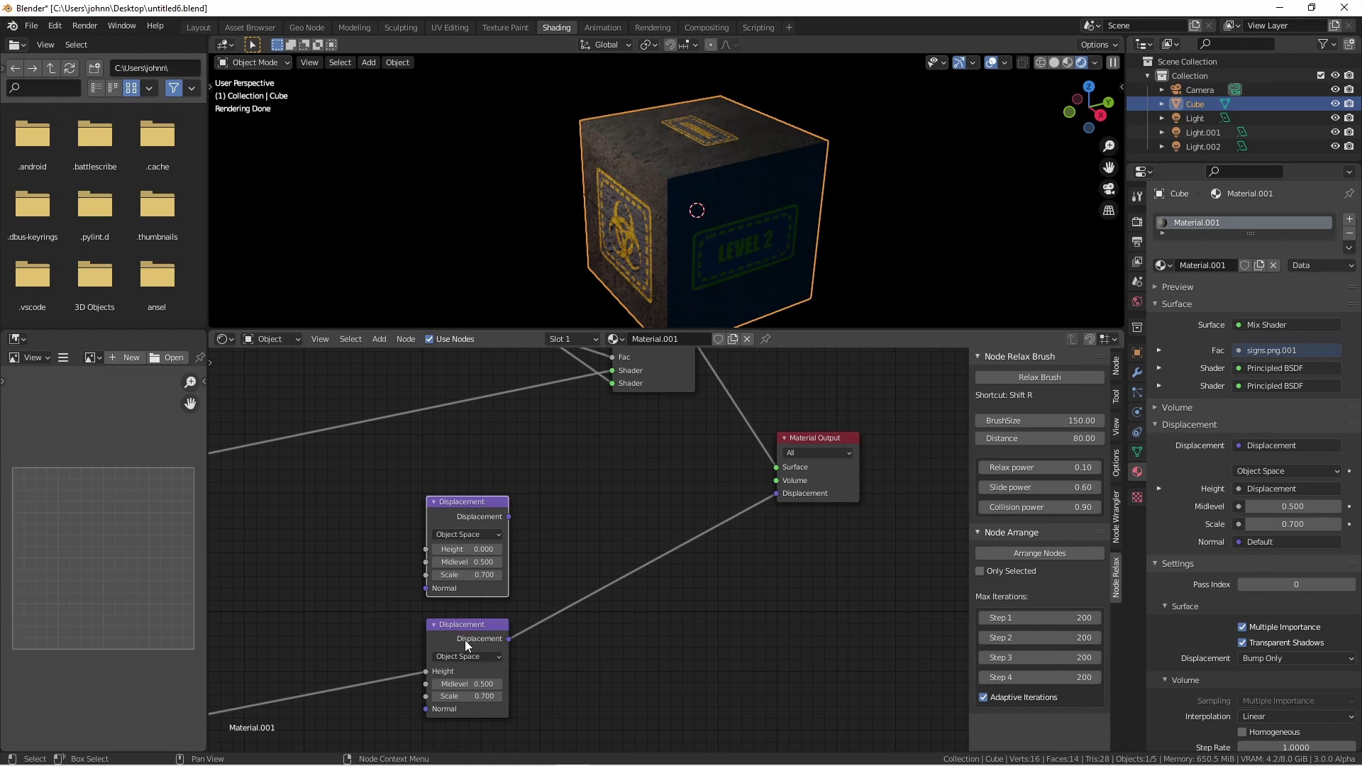
ctrl+shift+right_drag(465, 639, 466, 588)
key(Home)
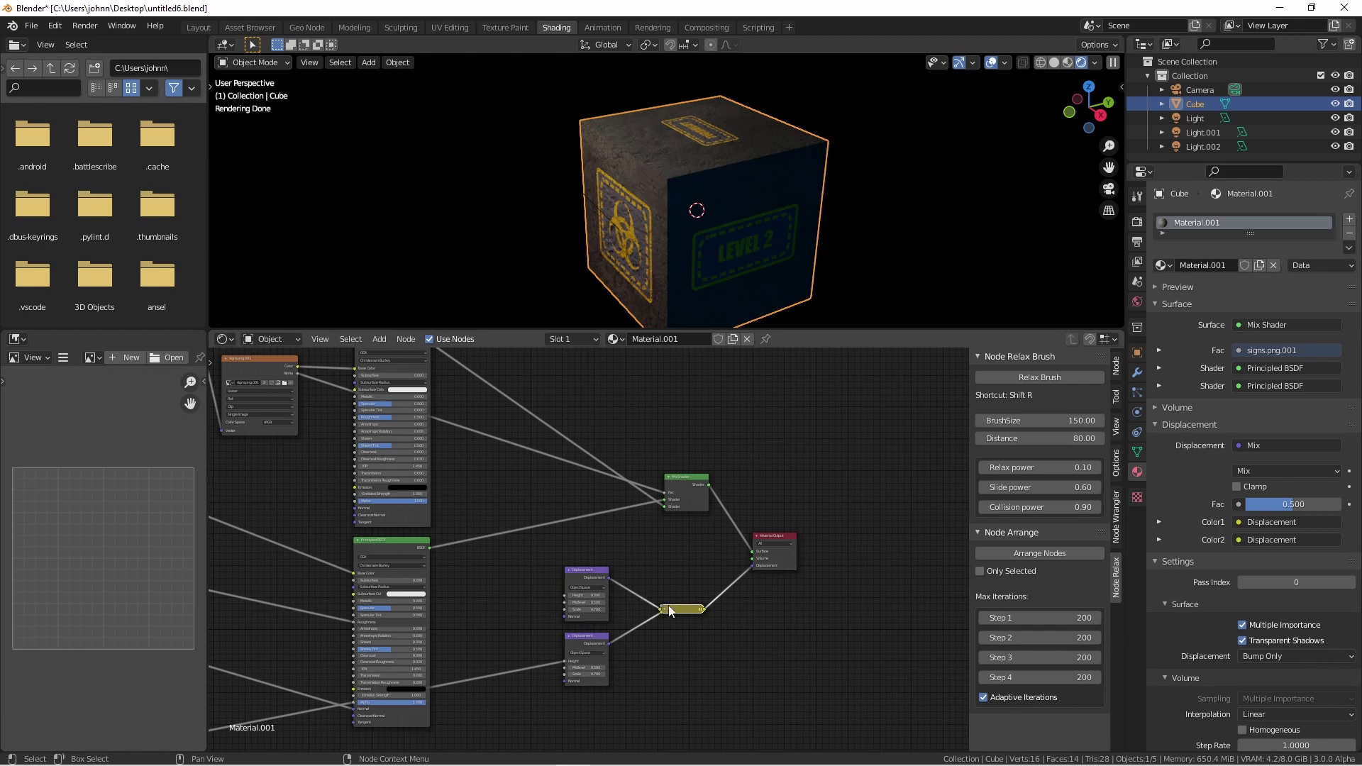
Route the signs mask through a reroute into the Mix Fac, swap the Displacement nodes, and view the render
key(shift)
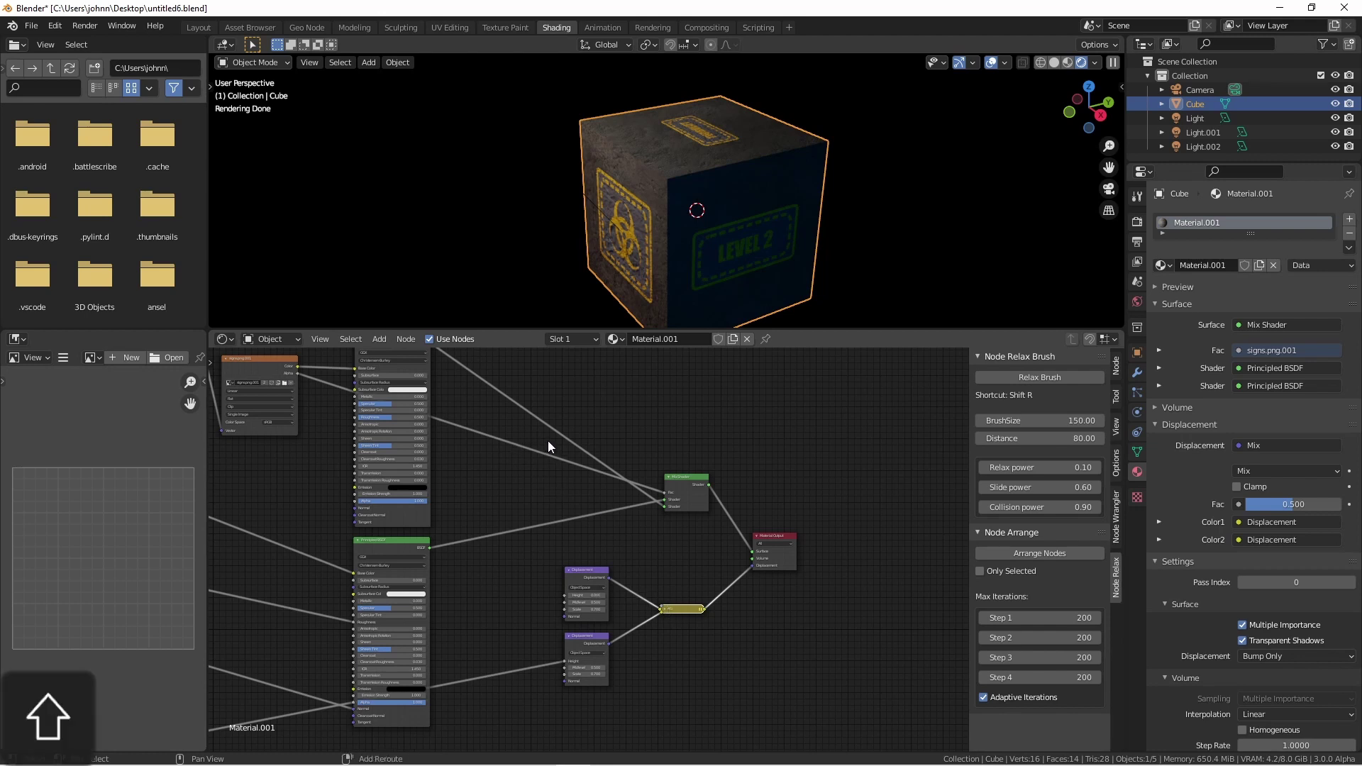
shift+right_drag(548, 443, 546, 465)
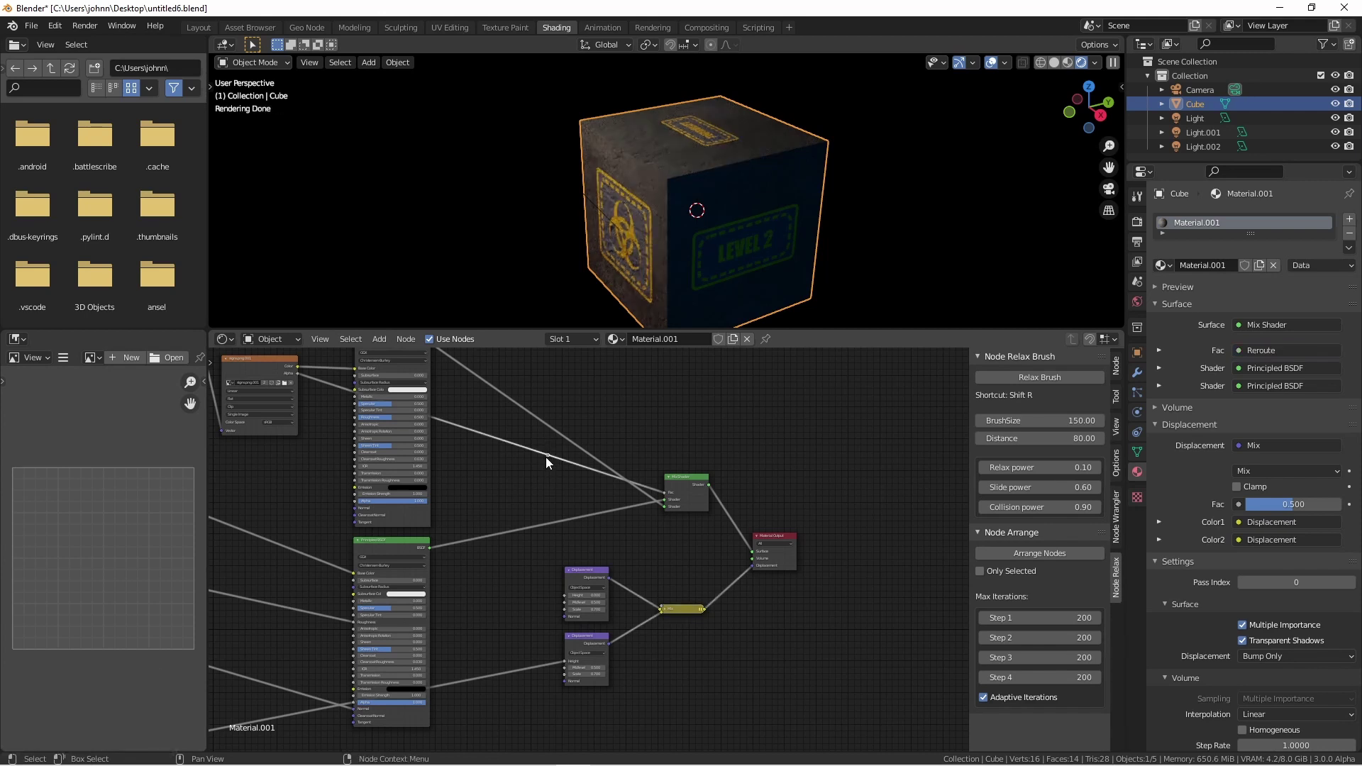
drag(546, 457, 664, 610)
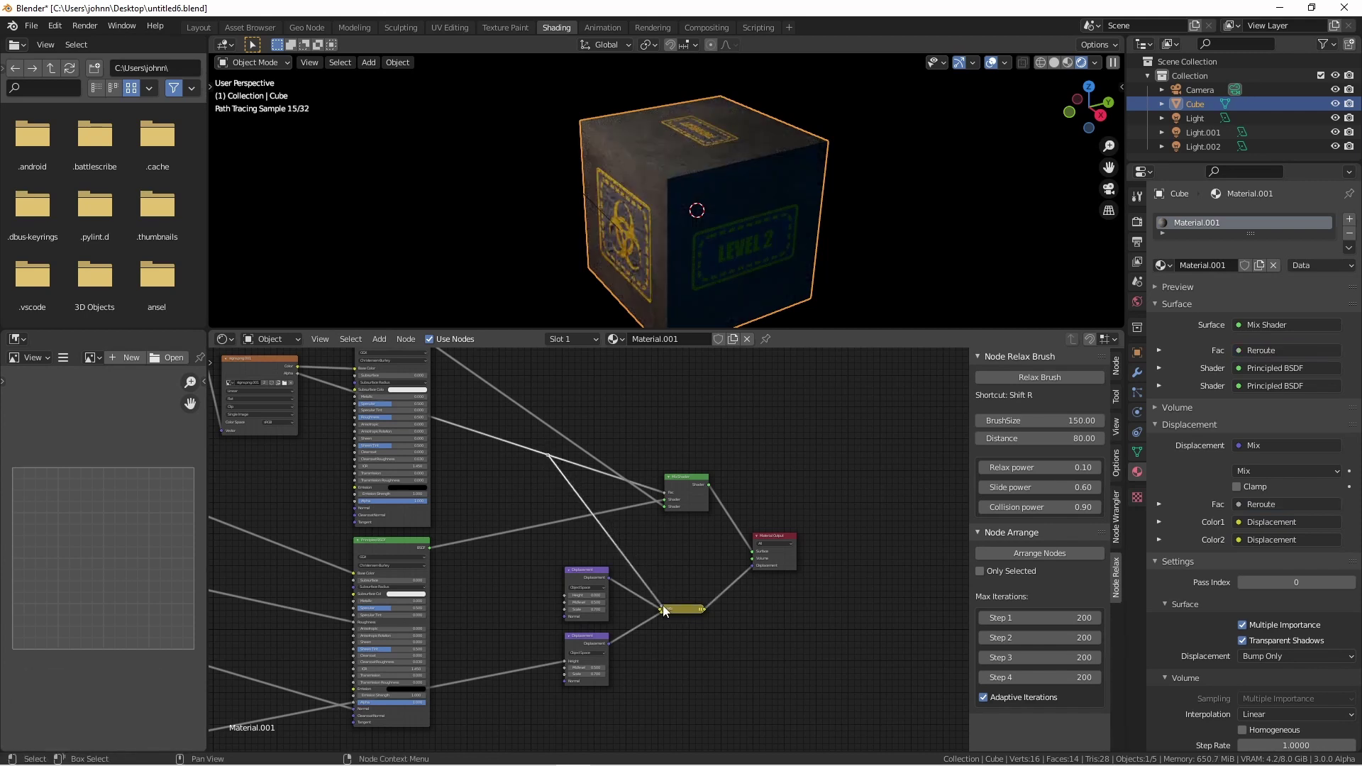
scroll(664, 610, up, 4)
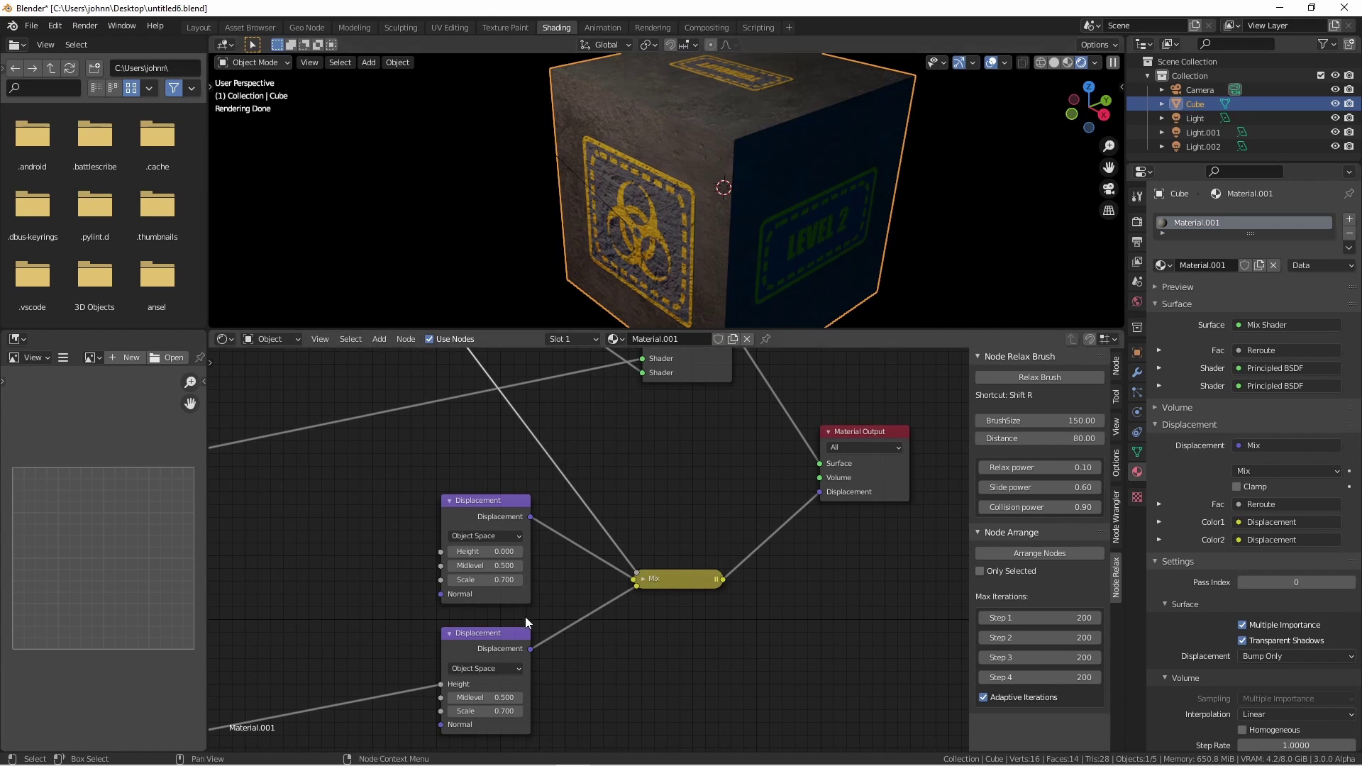
drag(488, 634, 399, 628)
click(643, 578)
click(652, 28)
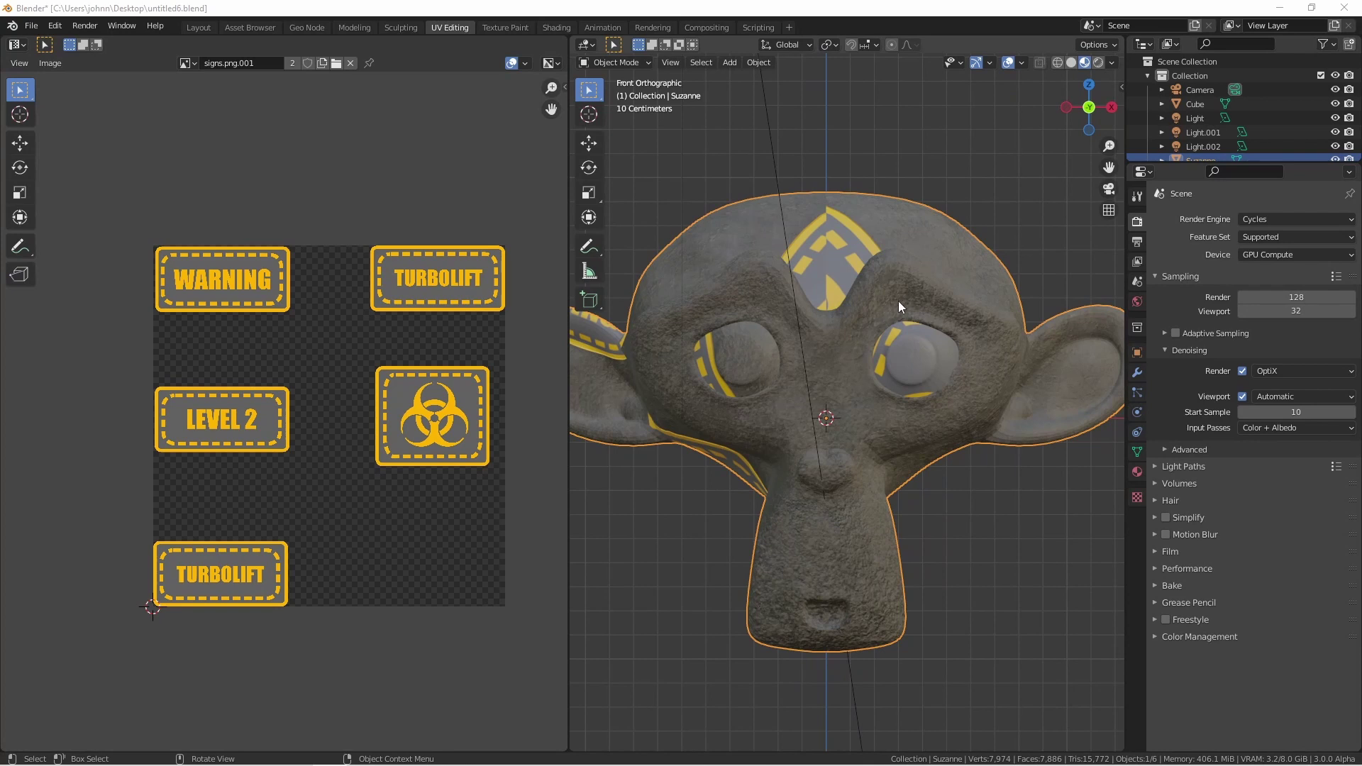
mouse_move(905, 296)
middle_down()
mouse_move(955, 252)
mouse_move(892, 291)
middle_up()
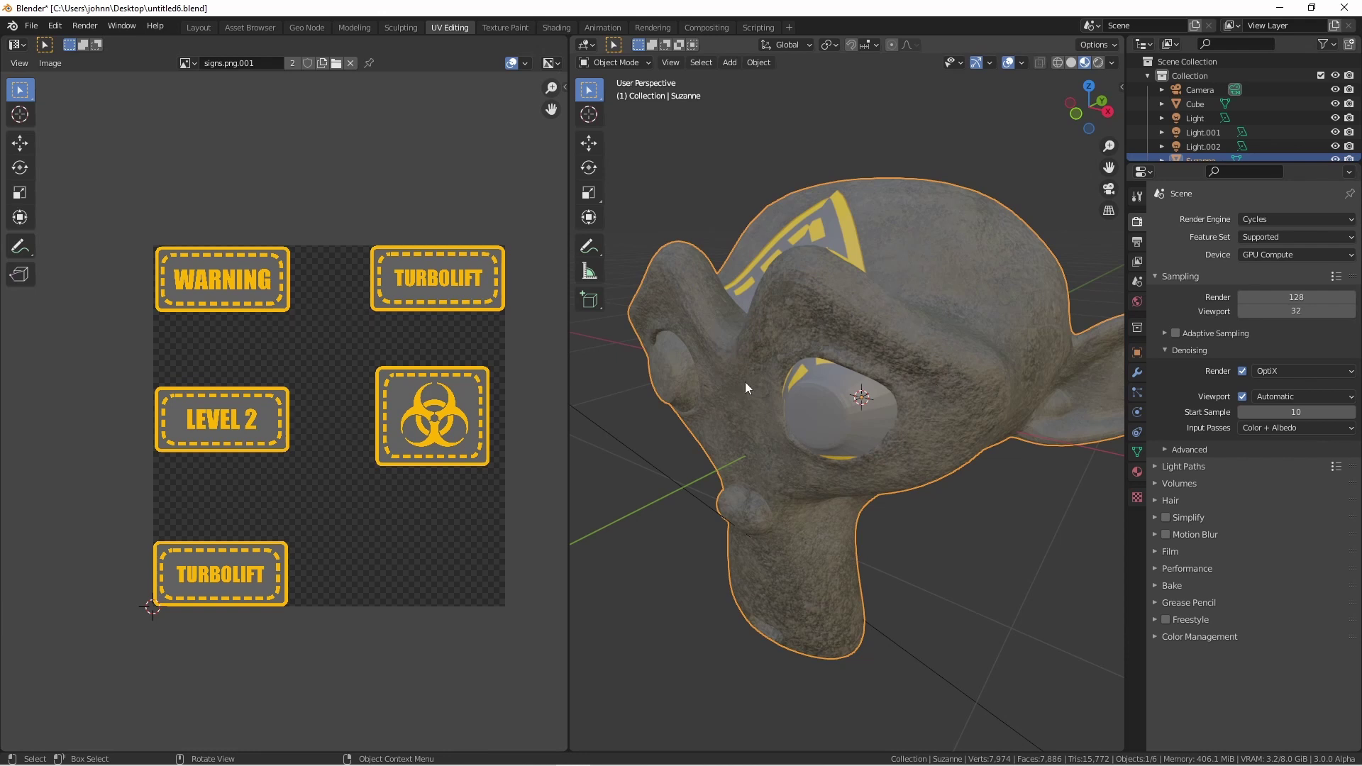
In Edit Mode with the Decal UV map active, move all Suzanne's UV islands upward off signs.png
key(Tab)
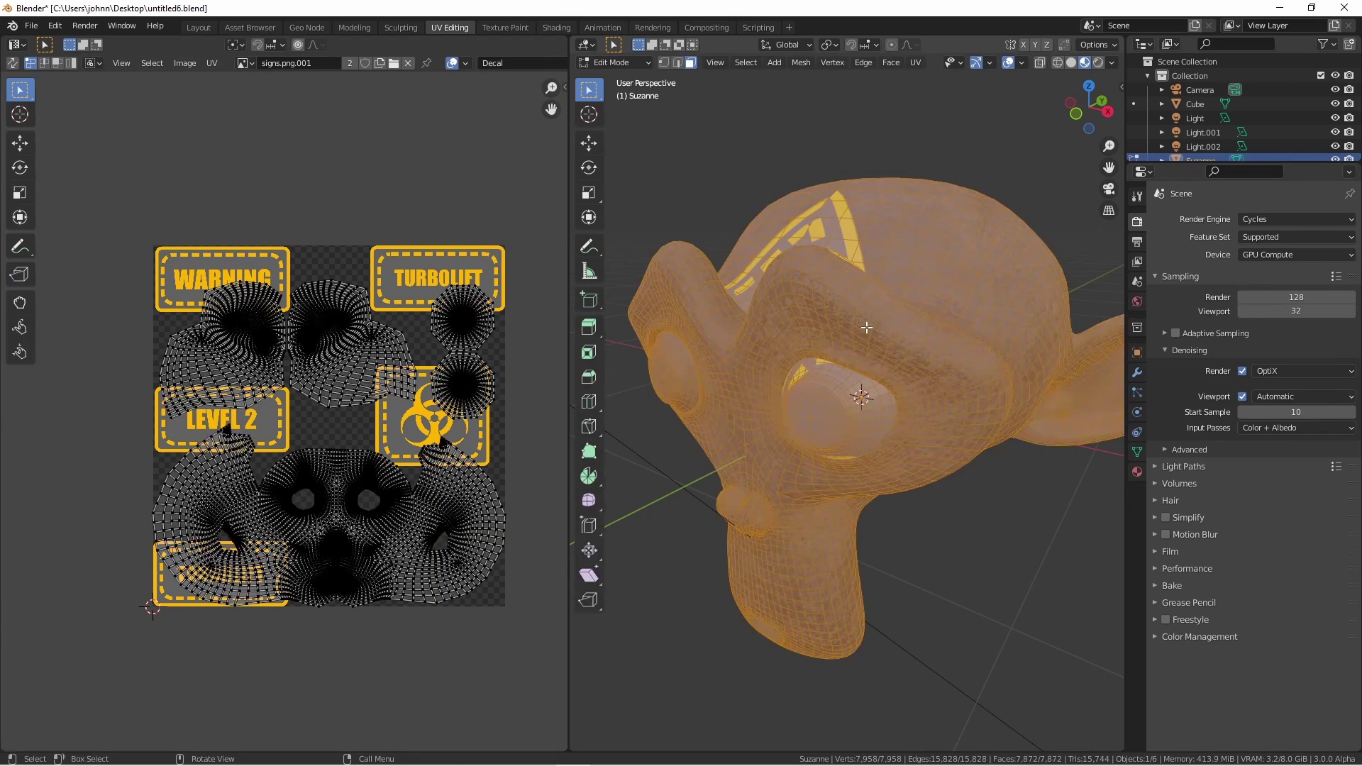
click(1137, 451)
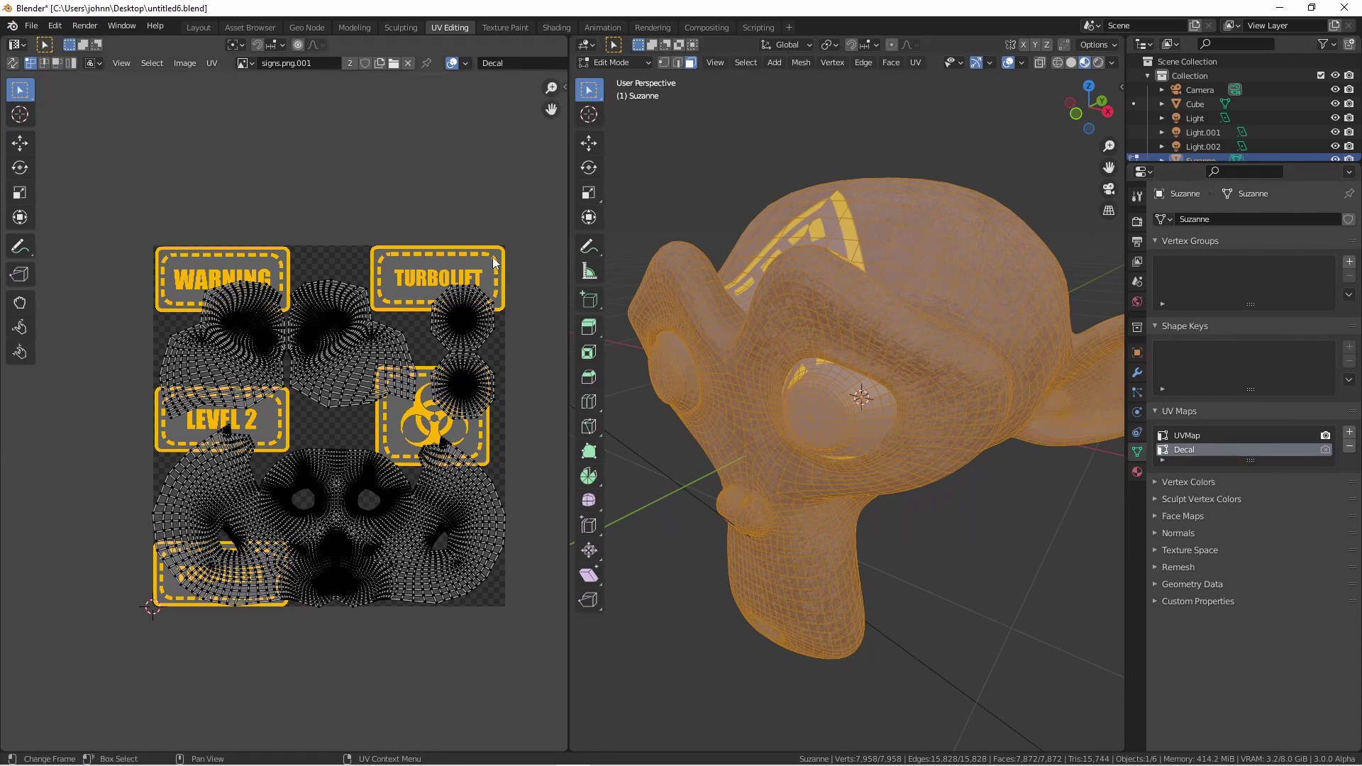
key(a)
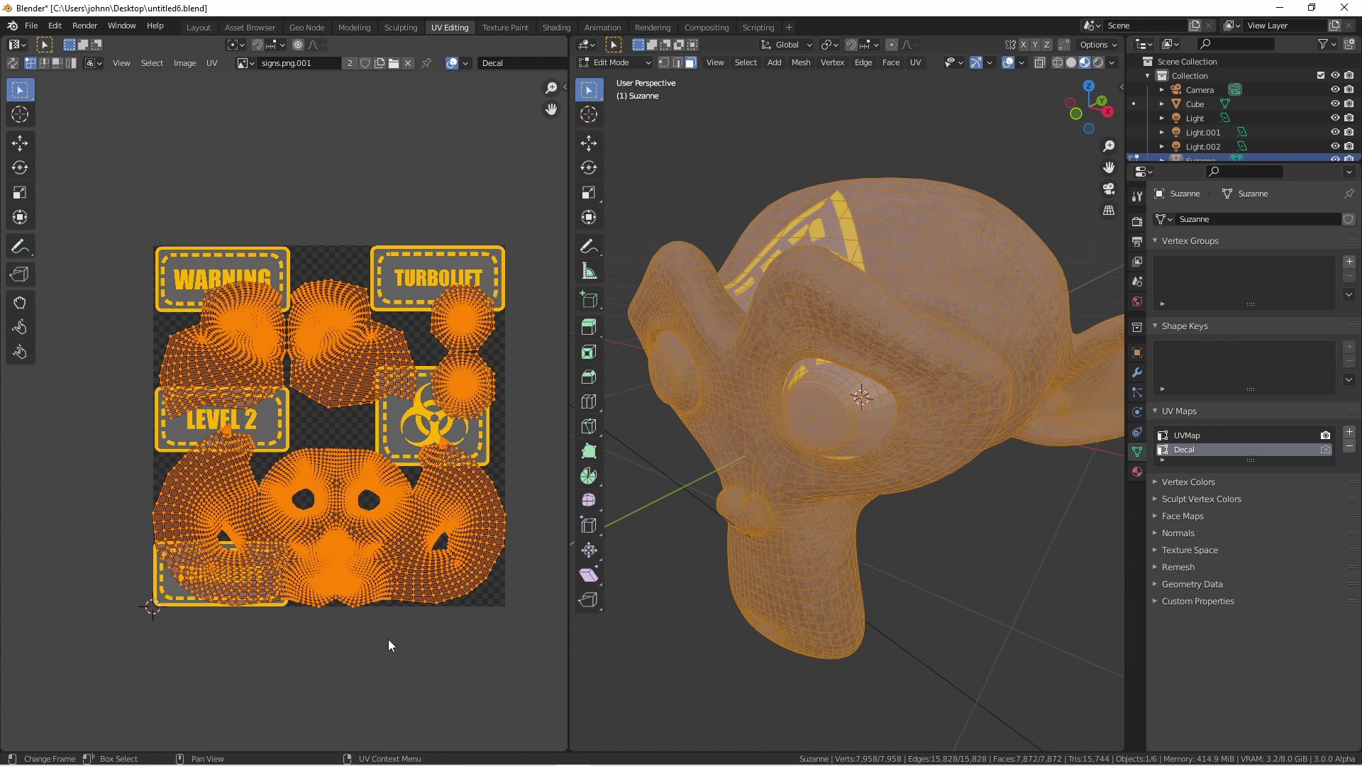
drag(385, 626, 454, 226)
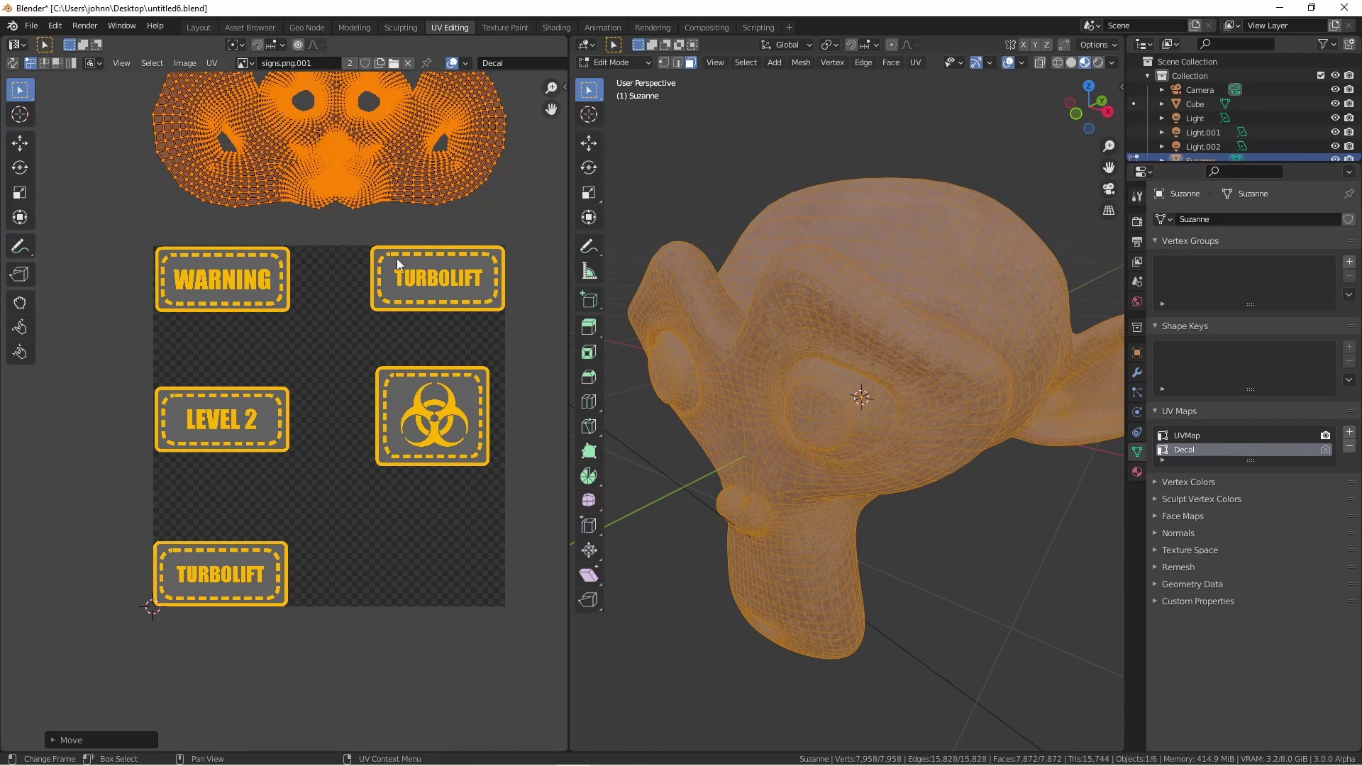
middle_drag(787, 340, 842, 399)
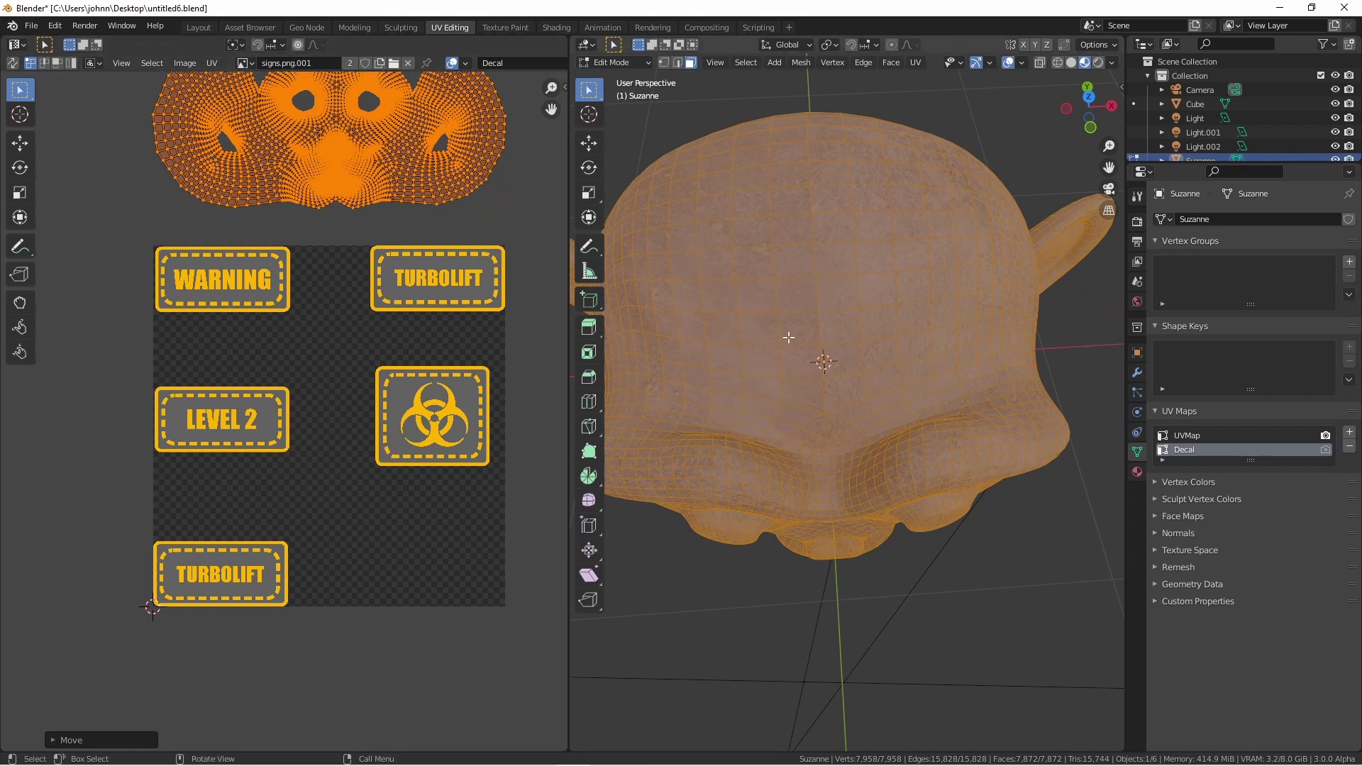
Unwrap a square face patch on Suzanne's head, then scale and move it onto the biohazard sign
key(3)
key(l)
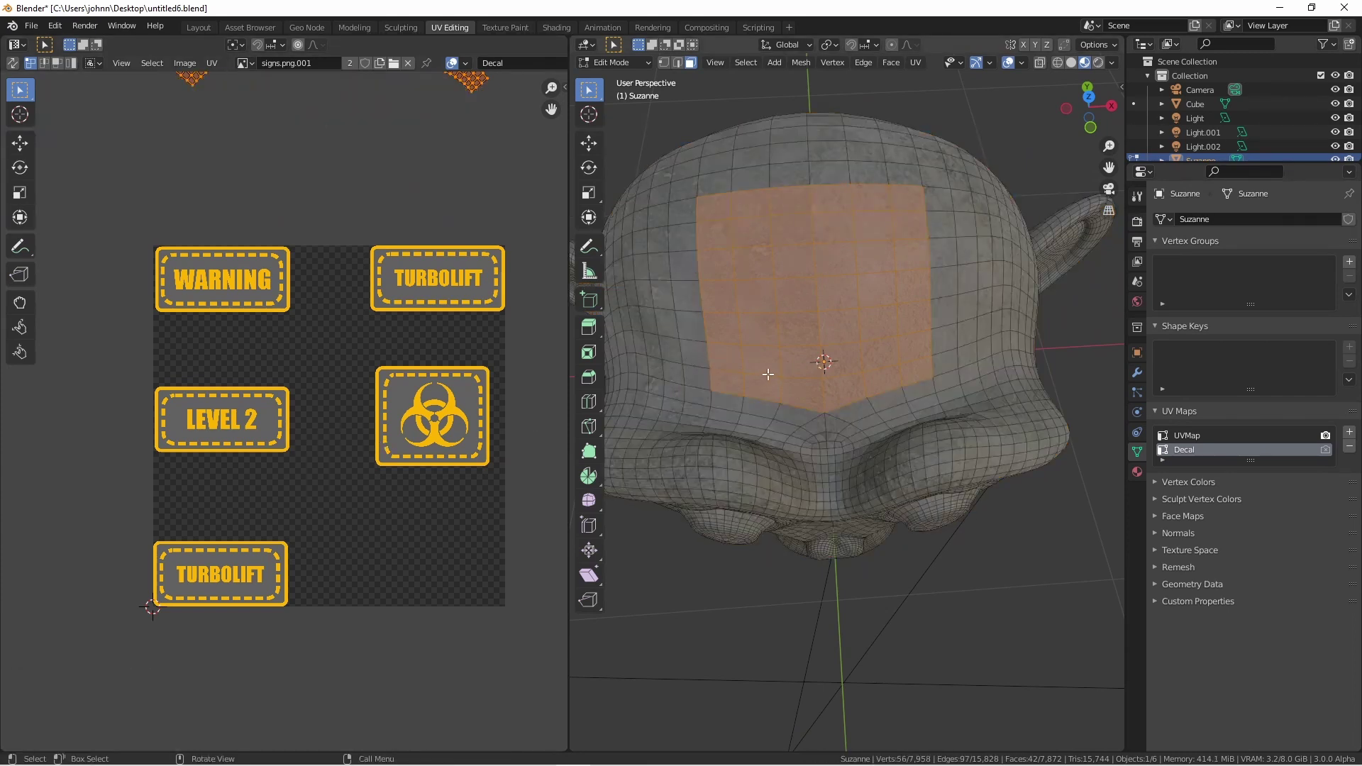
mouse_move(787, 379)
middle_down()
mouse_move(814, 387)
mouse_move(808, 375)
middle_up()
key(u)
click(809, 374)
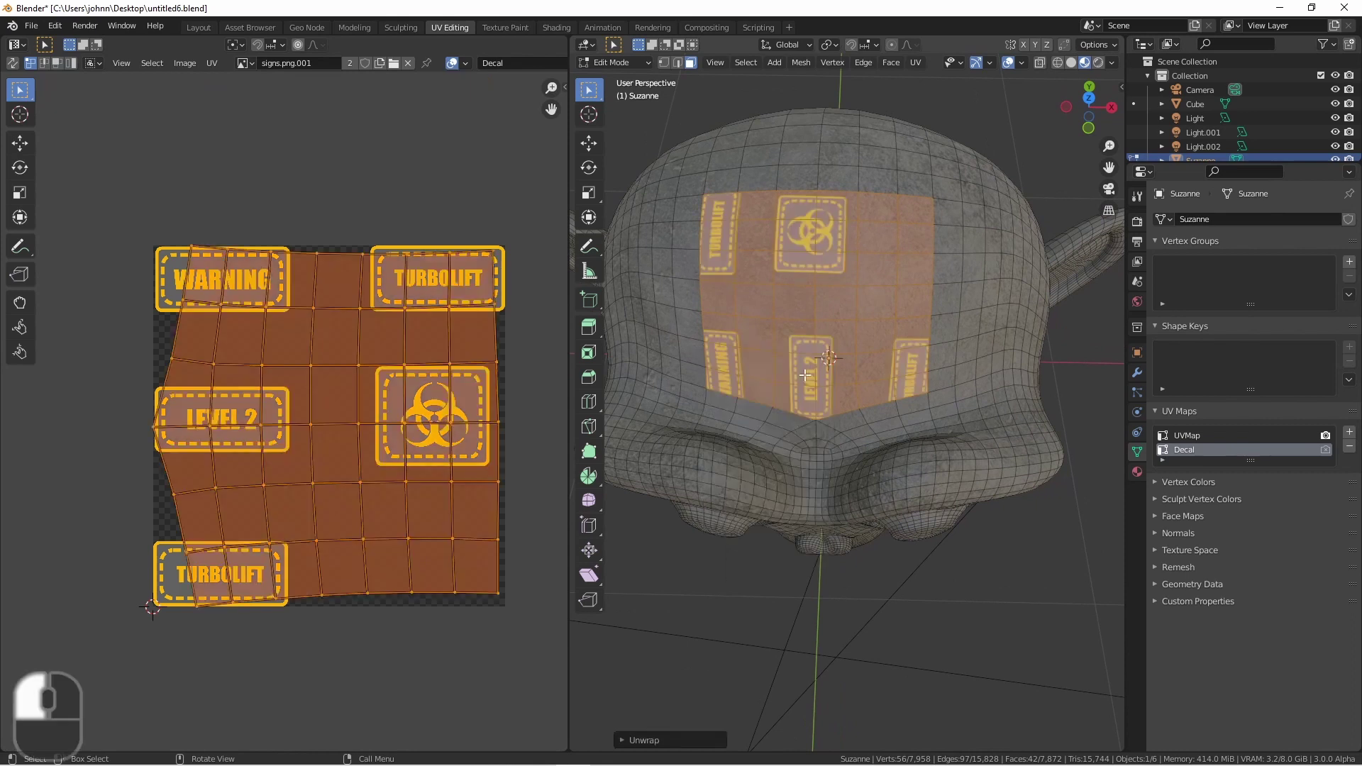
key(s)
key(g)
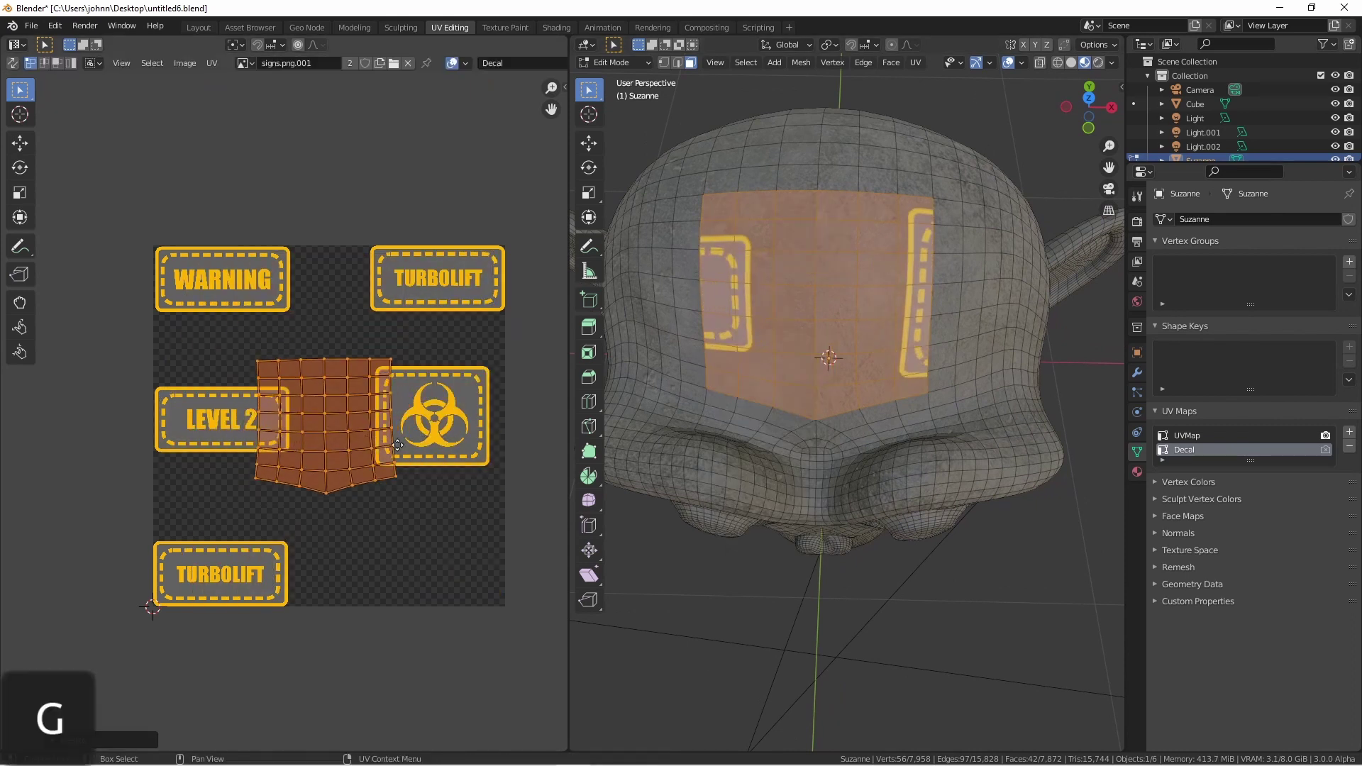
Check the head decal in Object Mode, then return to Edit Mode in the top view
middle_drag(825, 409, 799, 288)
key(Tab)
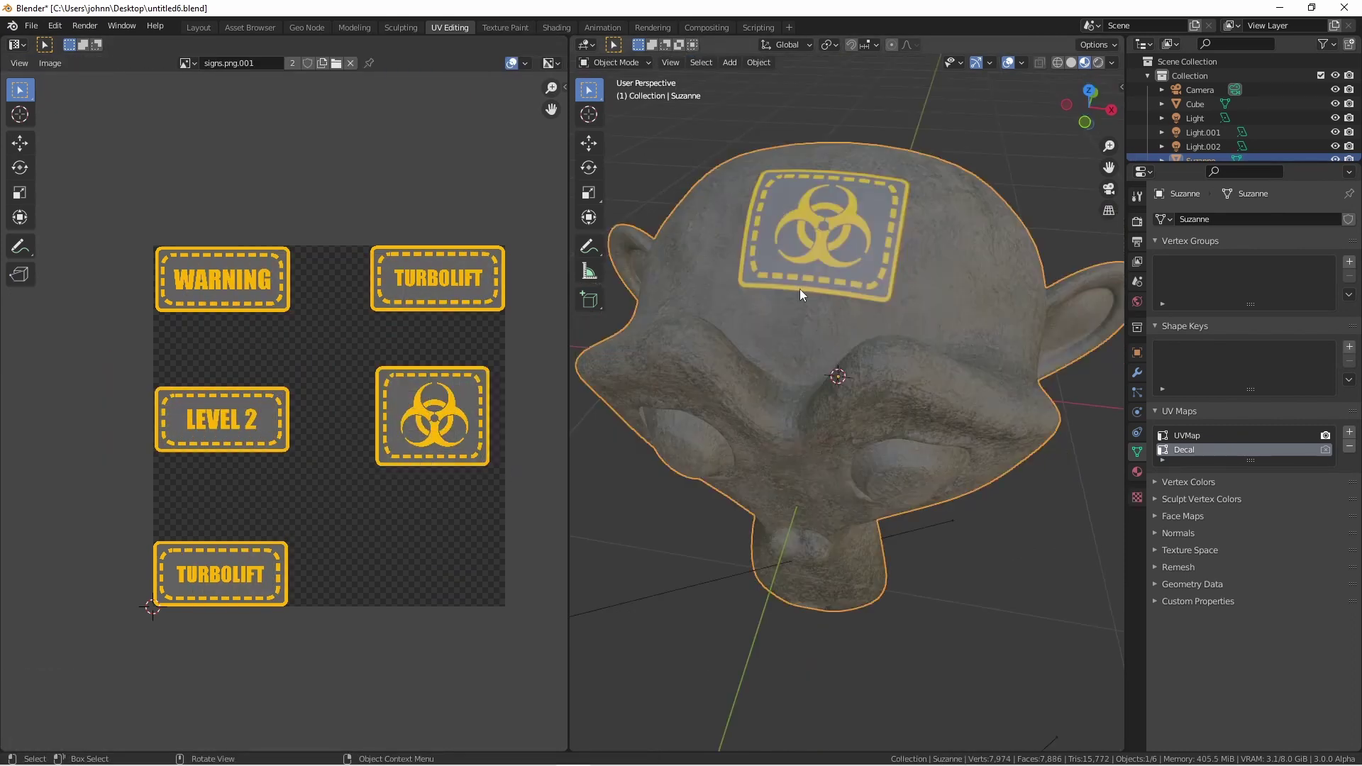
key(Tab)
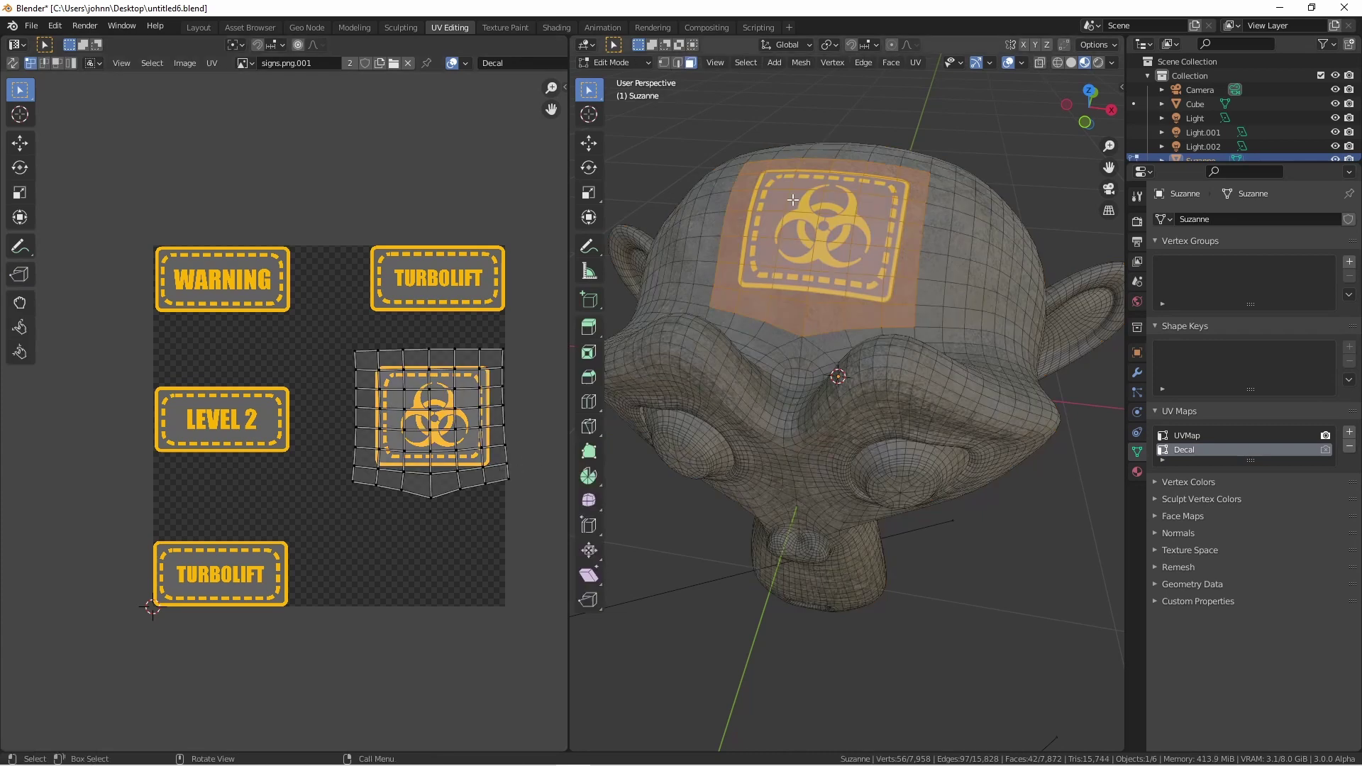
key(KP_7)
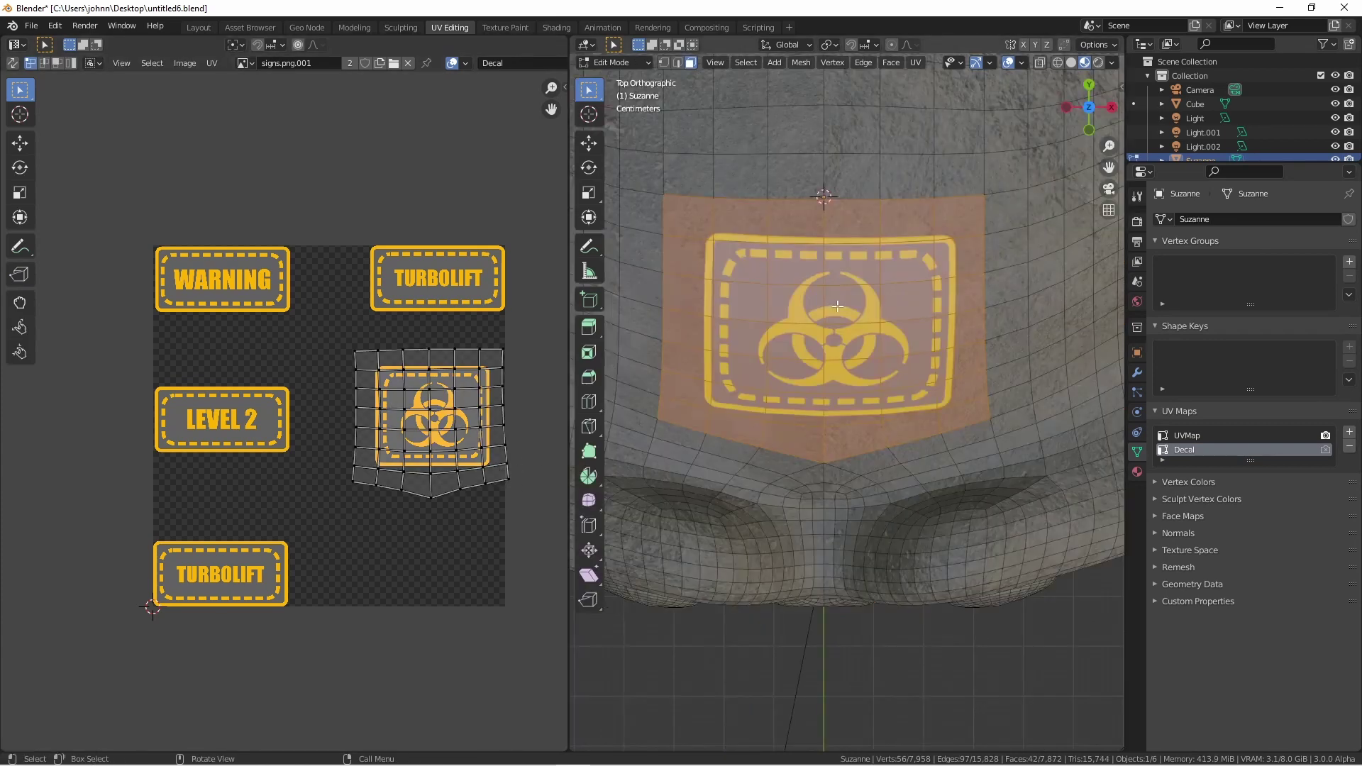
key(u)
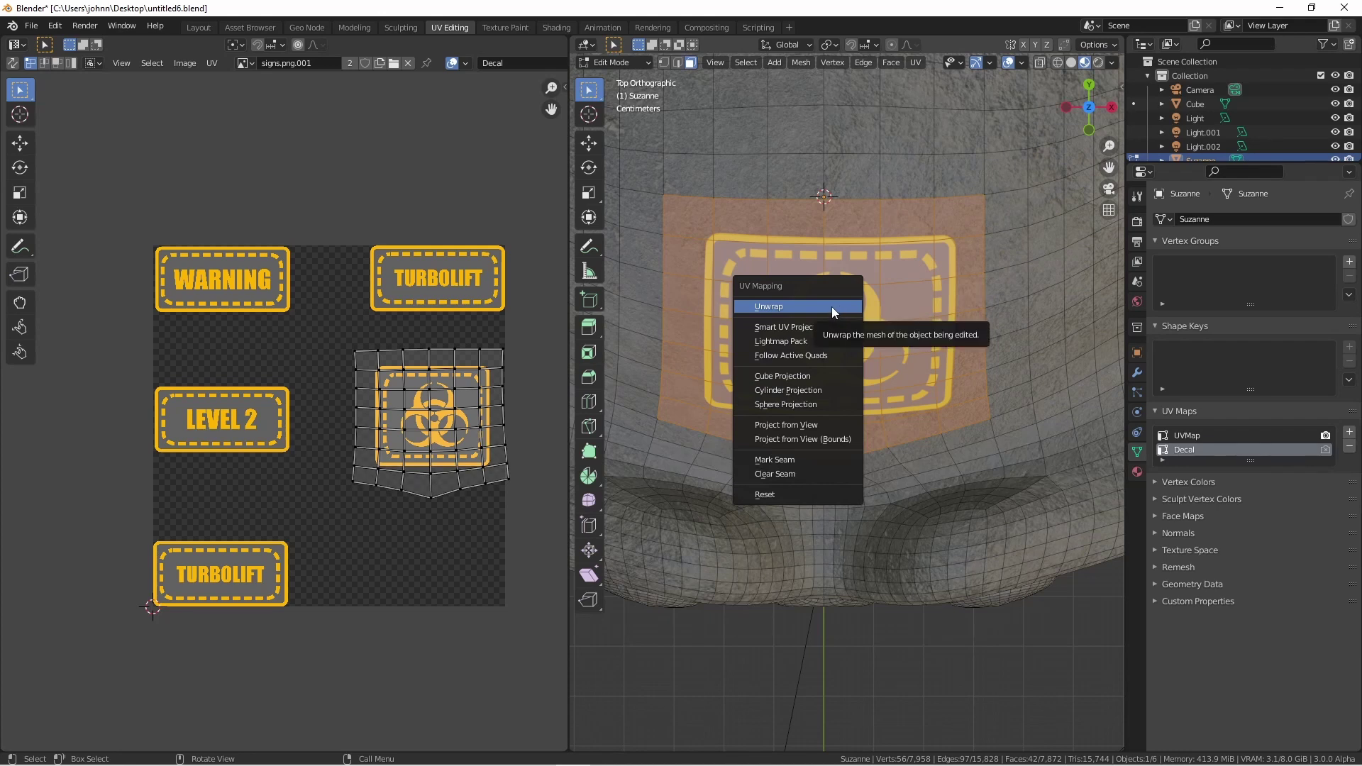
Project the head patch from the top view and move it over the biohazard sign
click(836, 425)
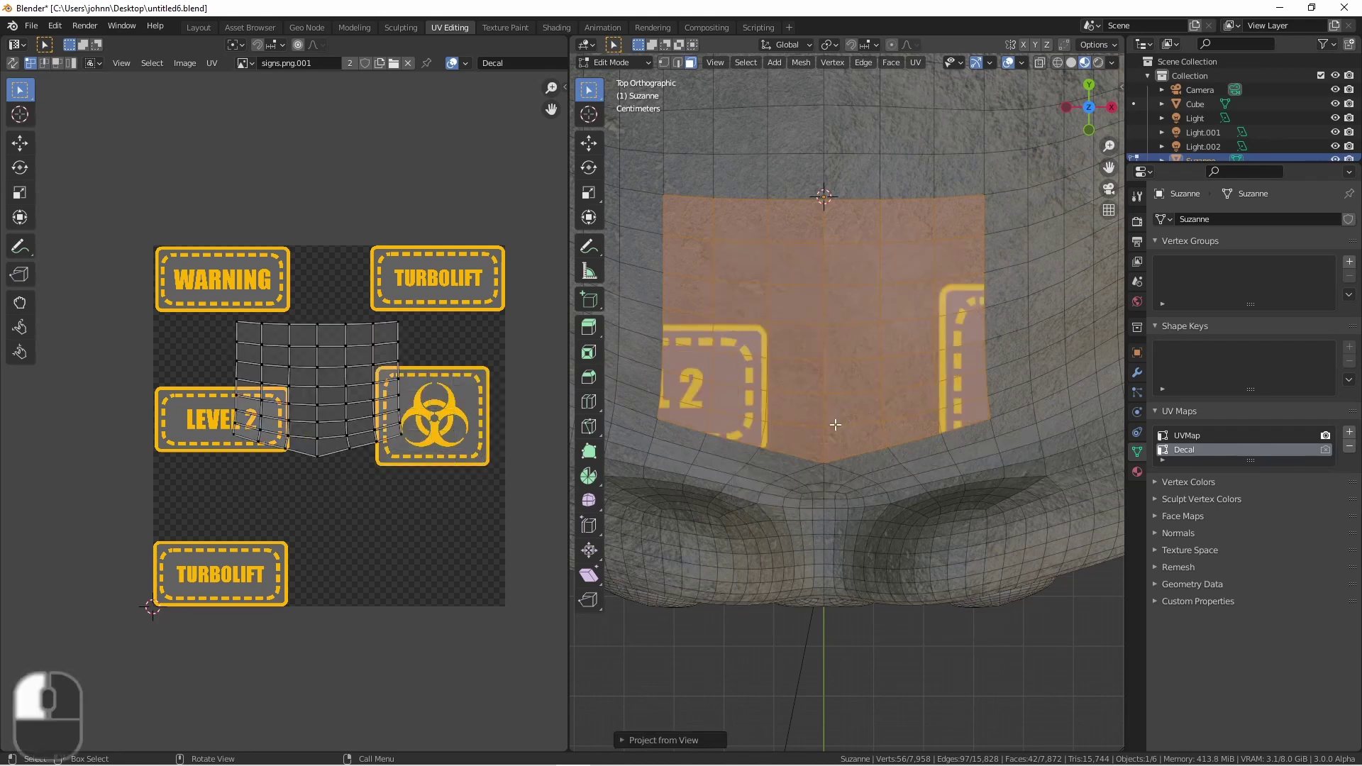
drag(357, 348, 478, 404)
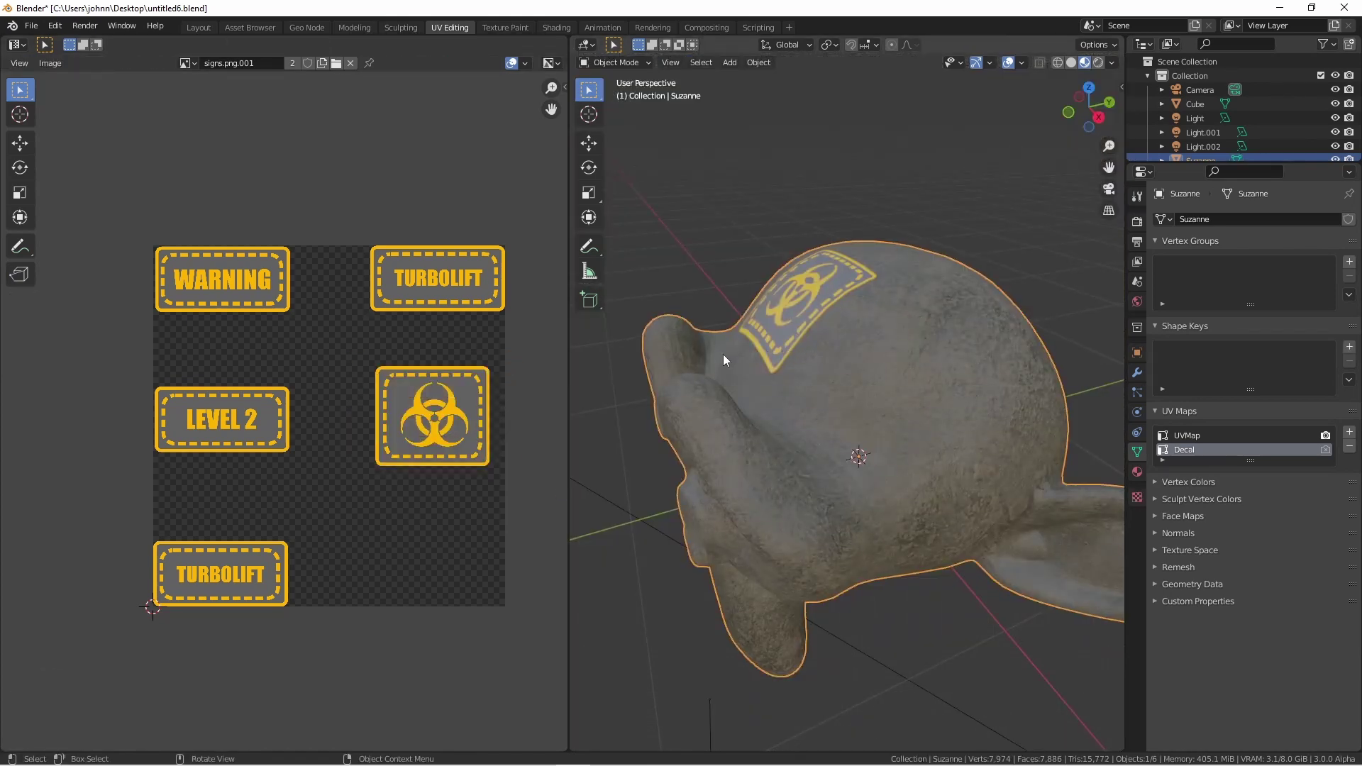
Settle the head island over the biohazard sign, then unwrap the selected chin faces onto the signs image
key(grave)
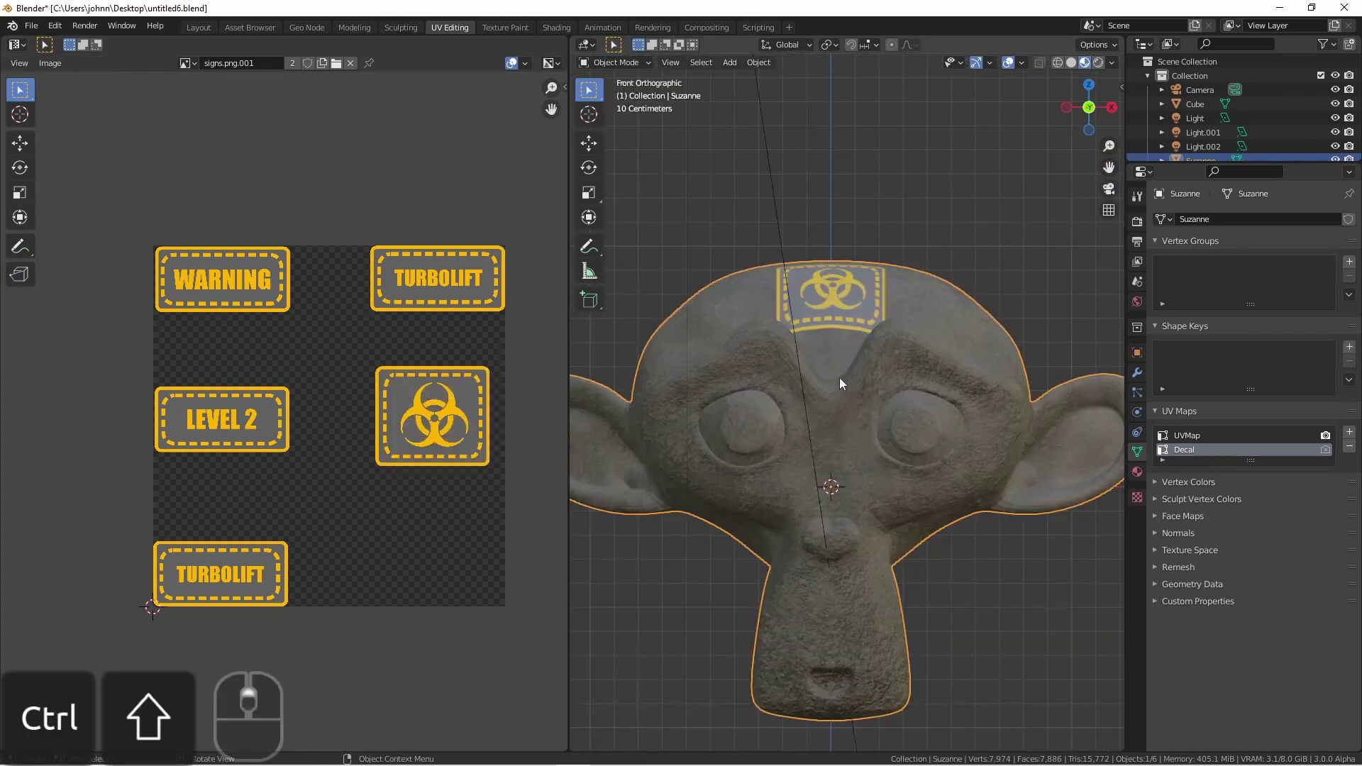
mouse_move(834, 377)
middle_down()
mouse_move(823, 346)
mouse_move(826, 399)
middle_up()
key(Tab)
key(g)
click(526, 415)
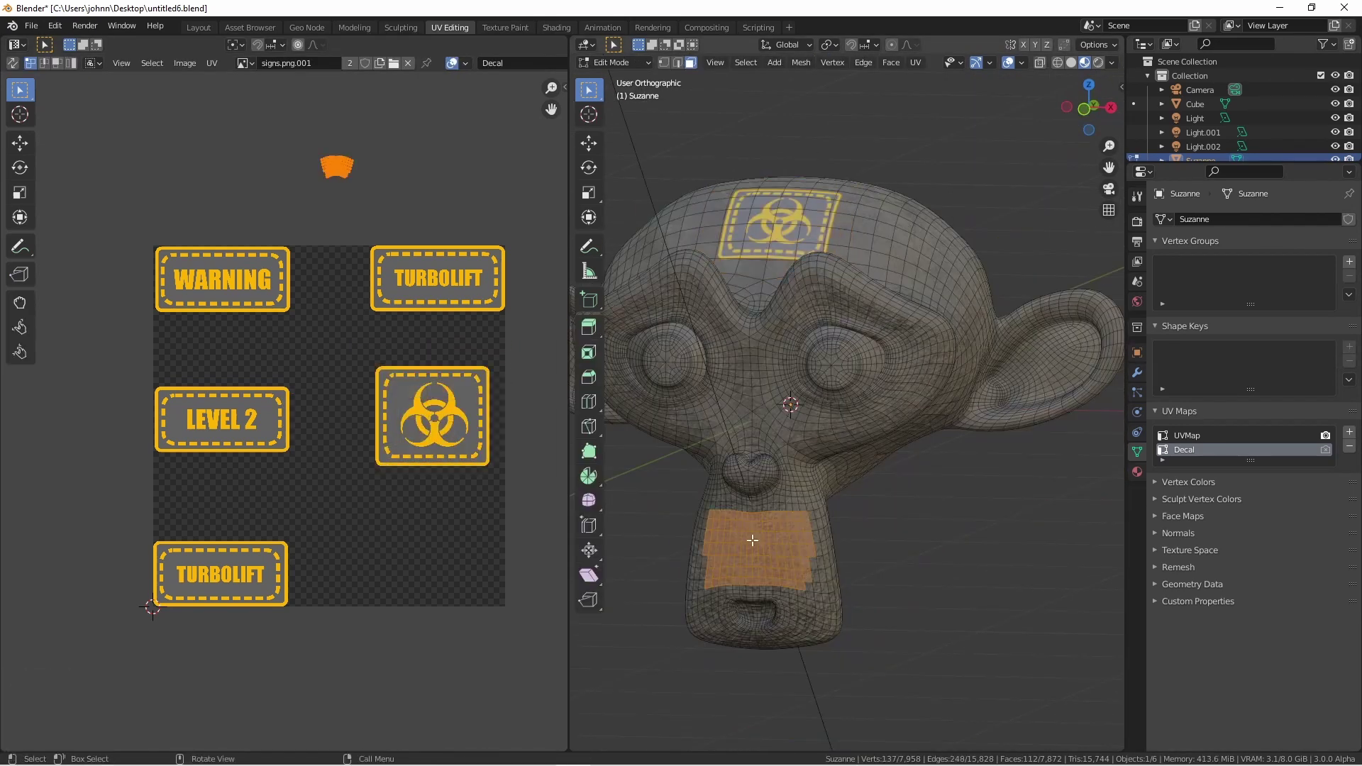
key(u)
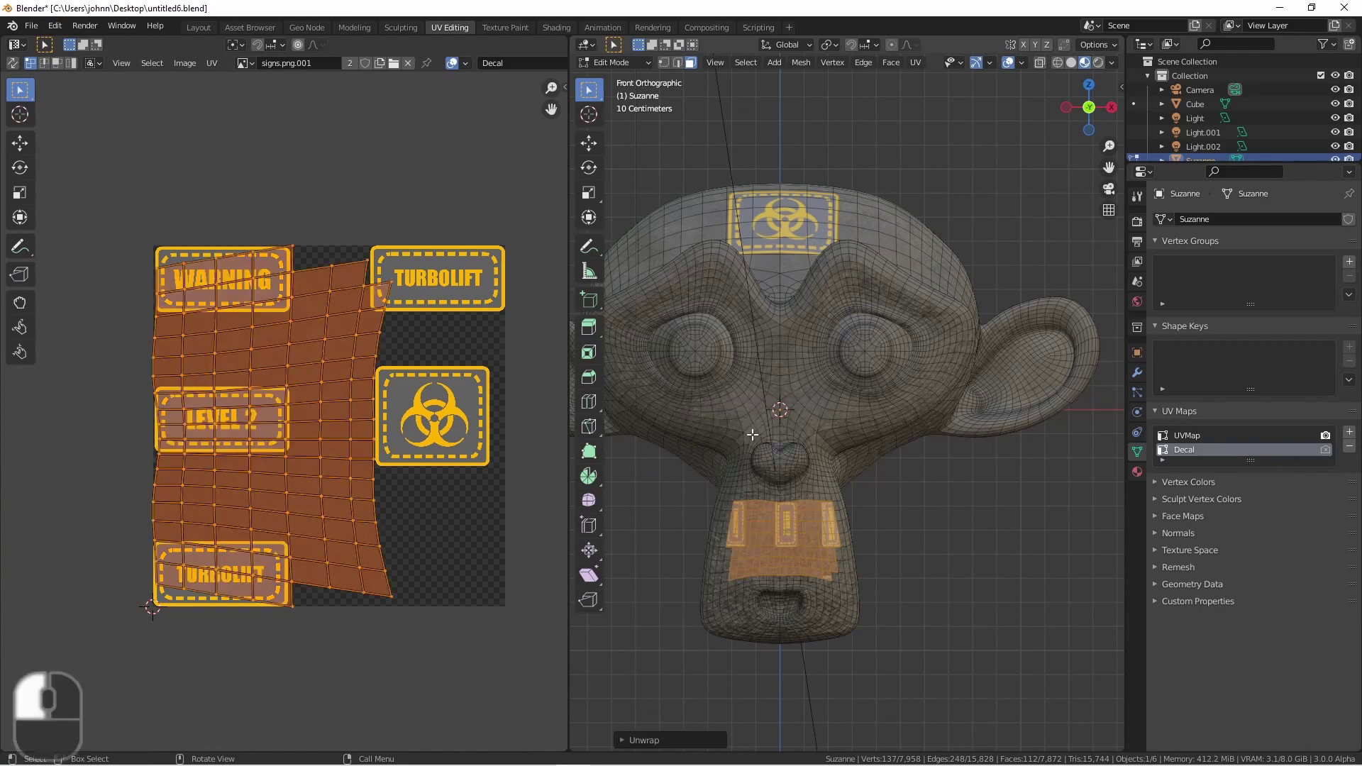